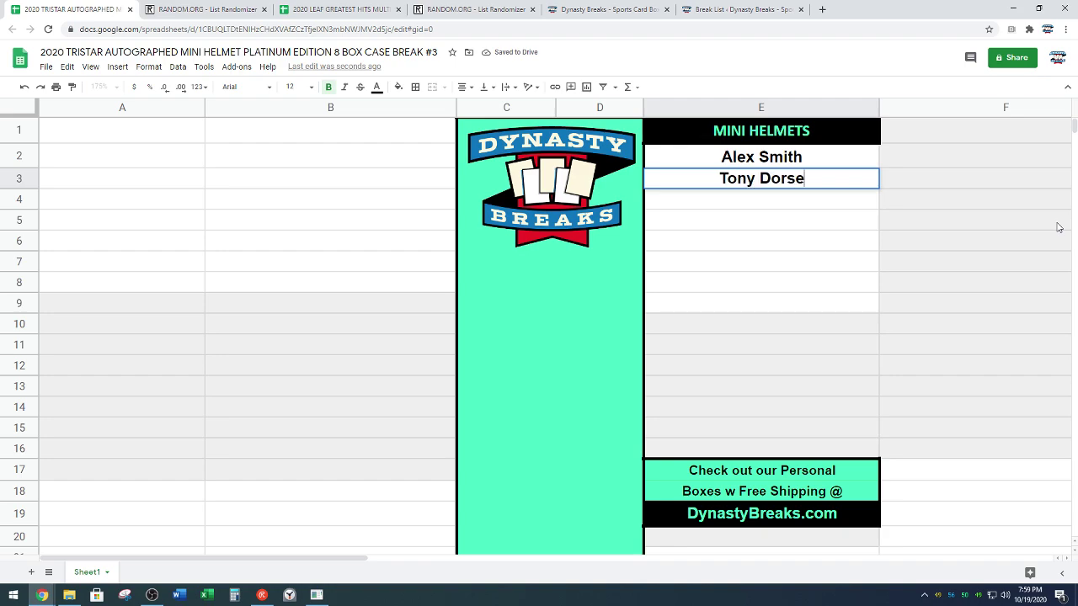
- Complete the Tony Dorsett entry in the mini helmets list and add Jack Ham, Marshall Faulk and Curley Culp in the cells beneath it
{"action": "key", "text": "Return"}
{"action": "type", "text": "J"}
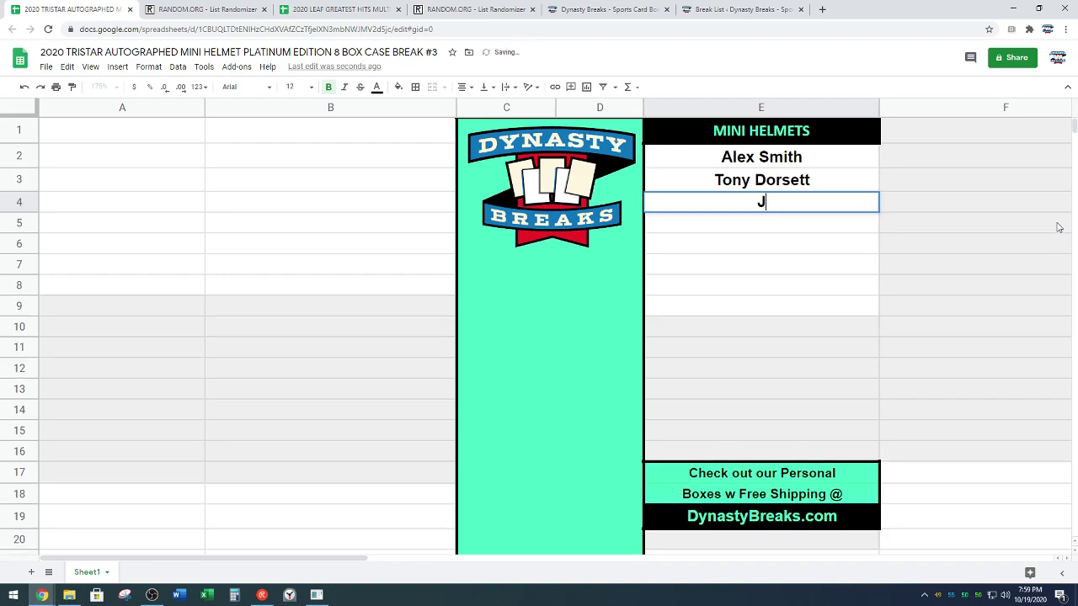
{"action": "type", "text": "ack Ham"}
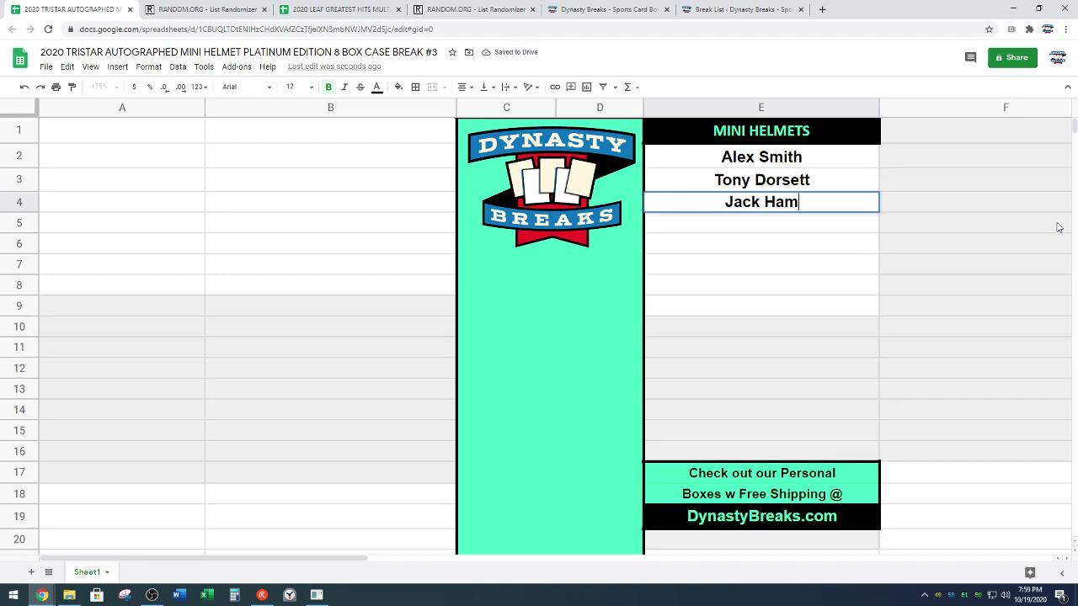
{"action": "key", "text": "Return"}
{"action": "type", "text": "Marshall "}
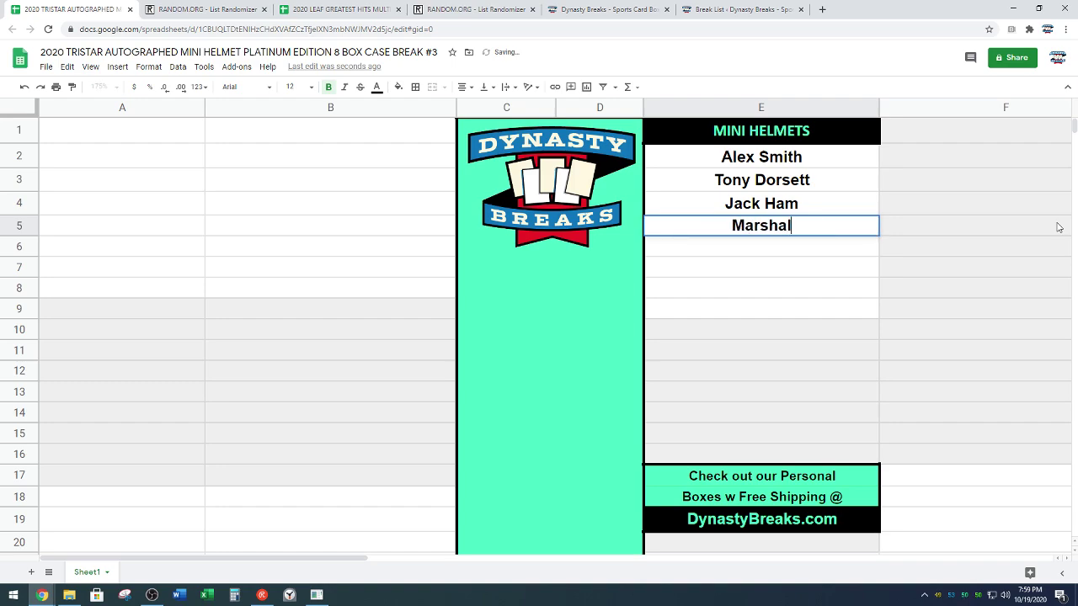
{"action": "type", "text": "Faulk"}
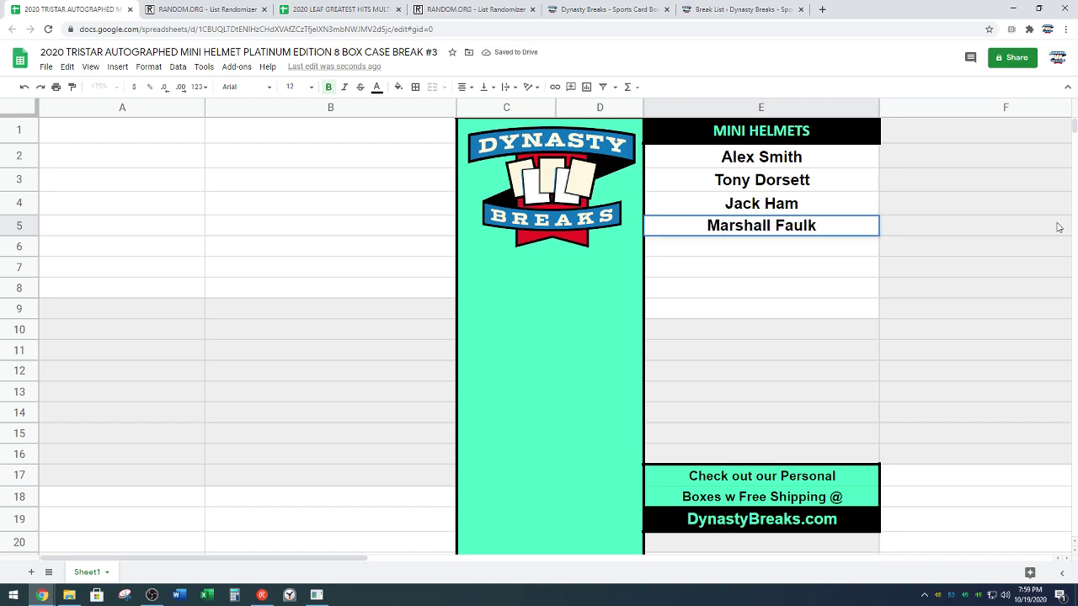
{"action": "key", "text": "Return"}
{"action": "type", "text": "Curley C"}
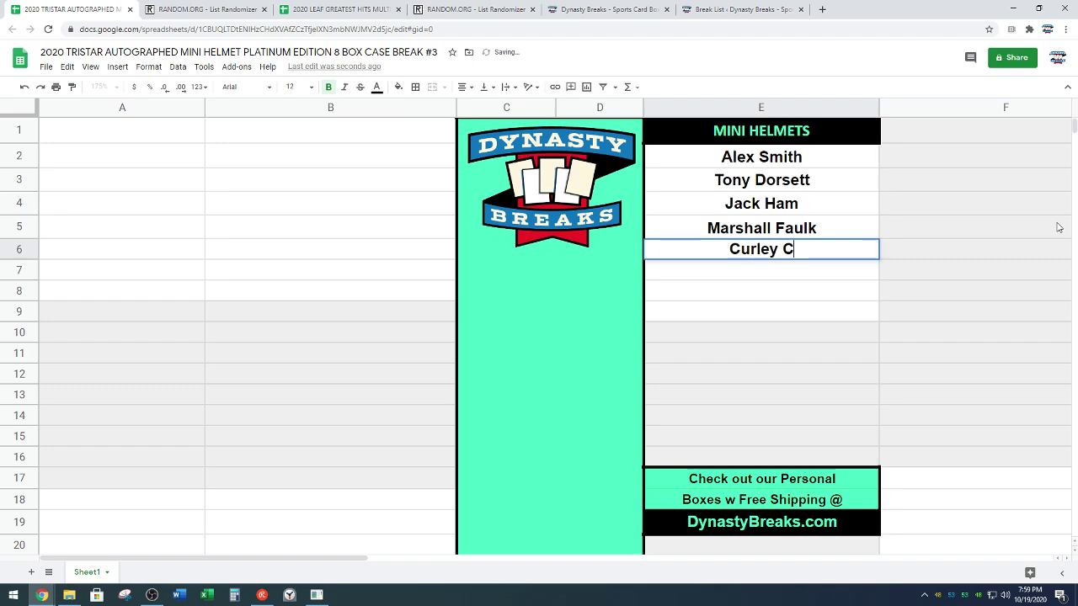
{"action": "type", "text": "ulp"}
{"action": "key", "text": "Return"}
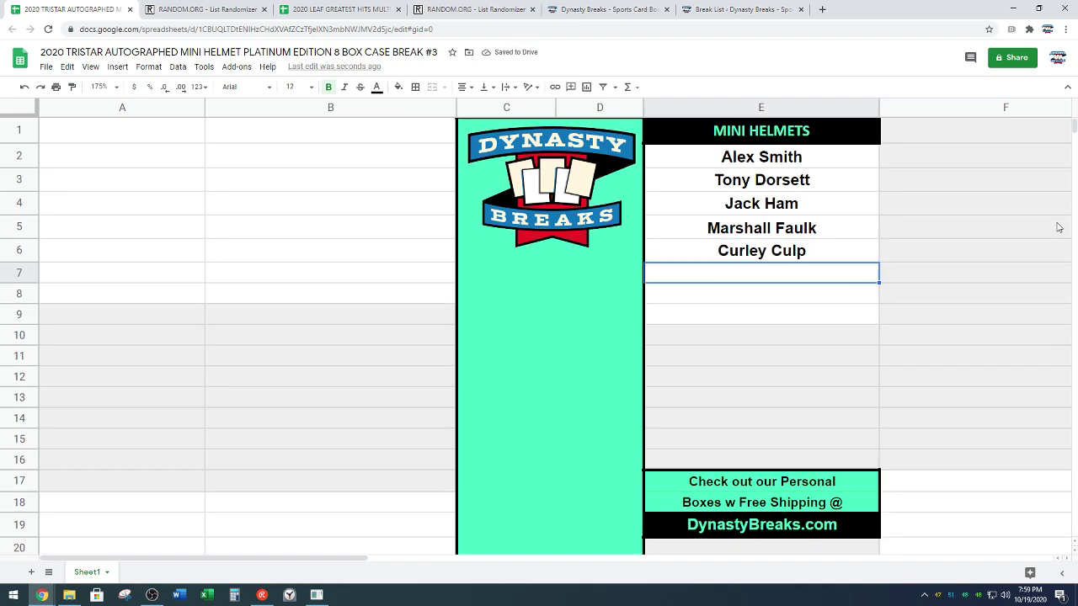
- Continue the mini helmets list in rows 7 to 9 with Bruce Mathews, Jared Cook and Lenny Moore
{"action": "type", "text": "Bruce Mathe"}
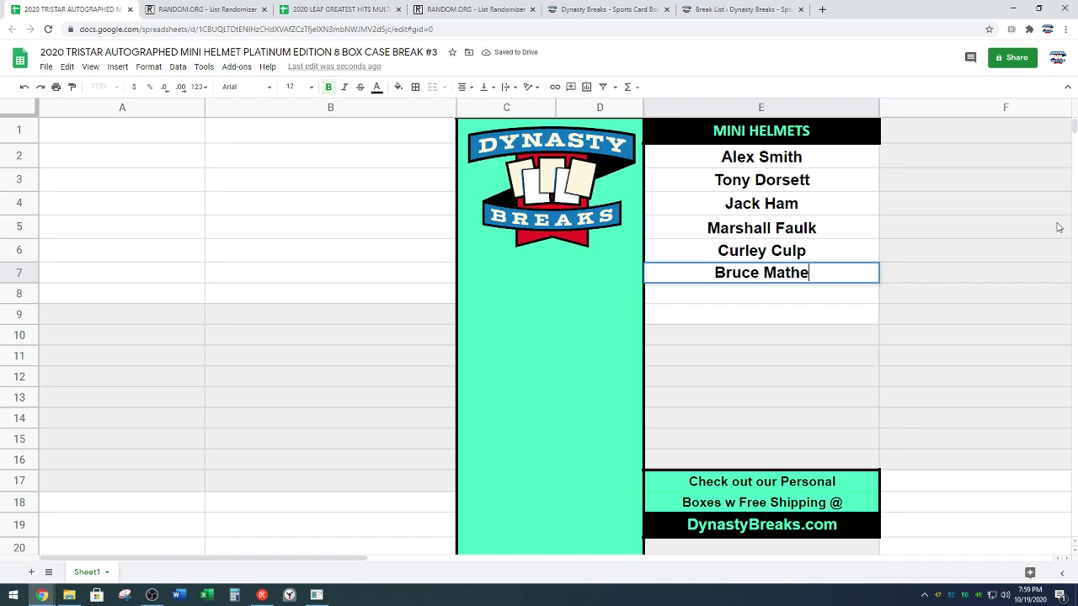
{"action": "type", "text": "ws"}
{"action": "key", "text": "Return"}
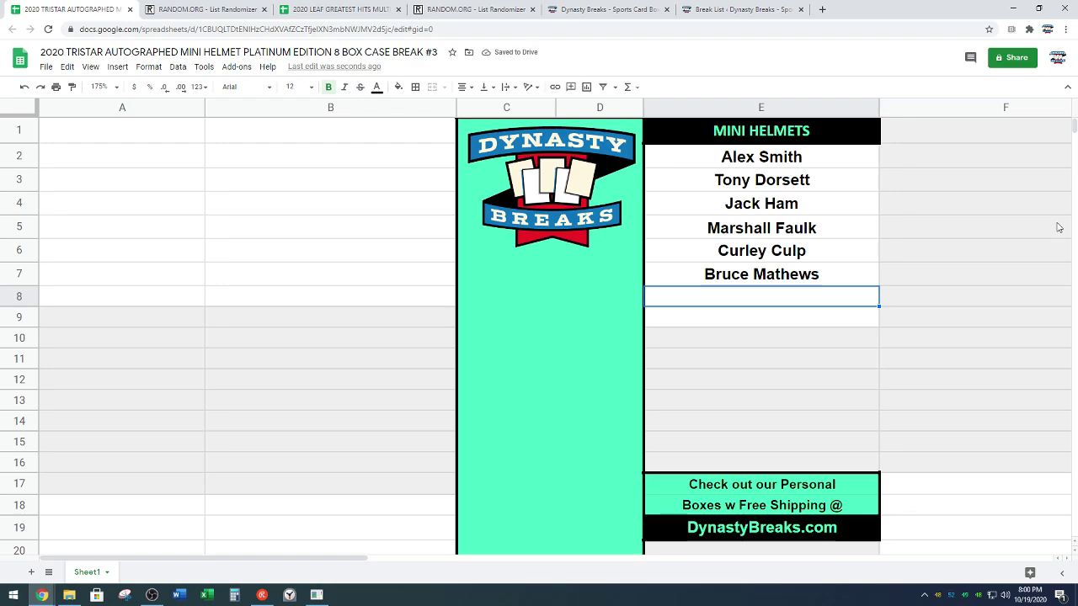
{"action": "type", "text": "Jared Cook"}
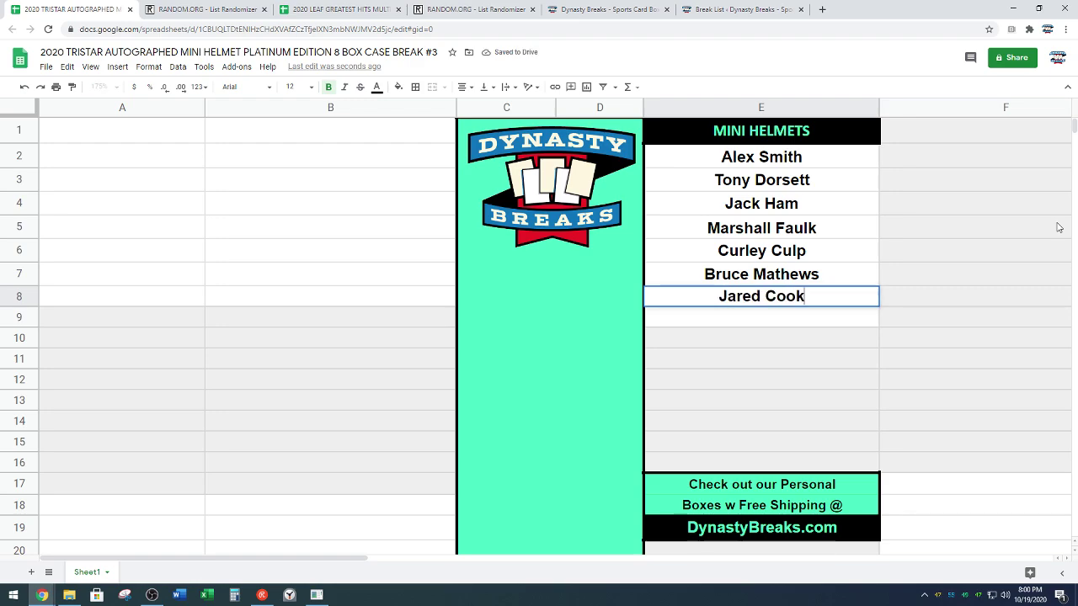
{"action": "key", "text": "Return"}
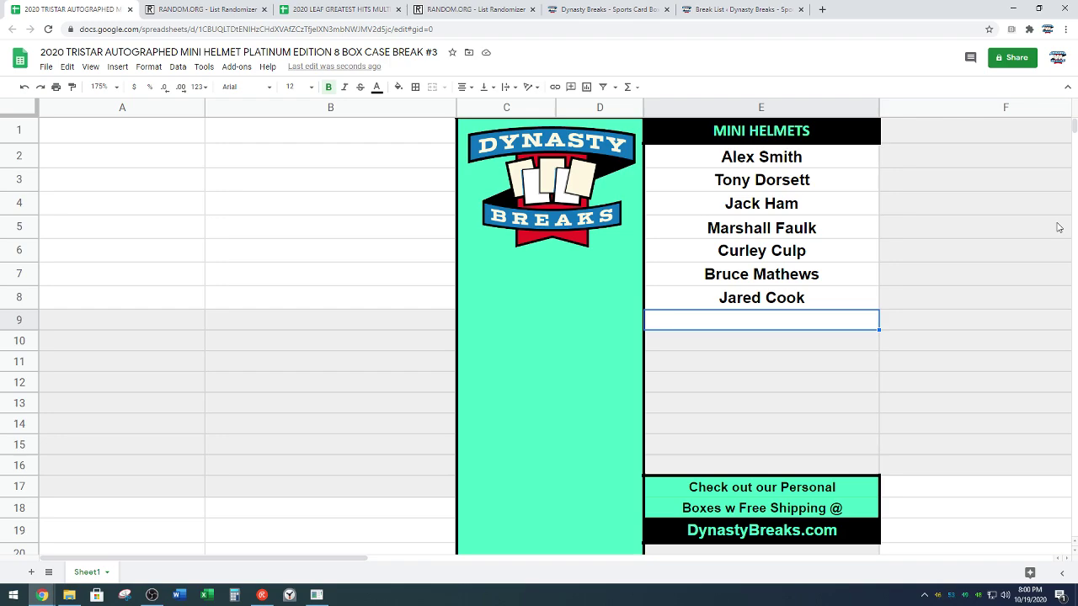
{"action": "type", "text": "Lenny Moore"}
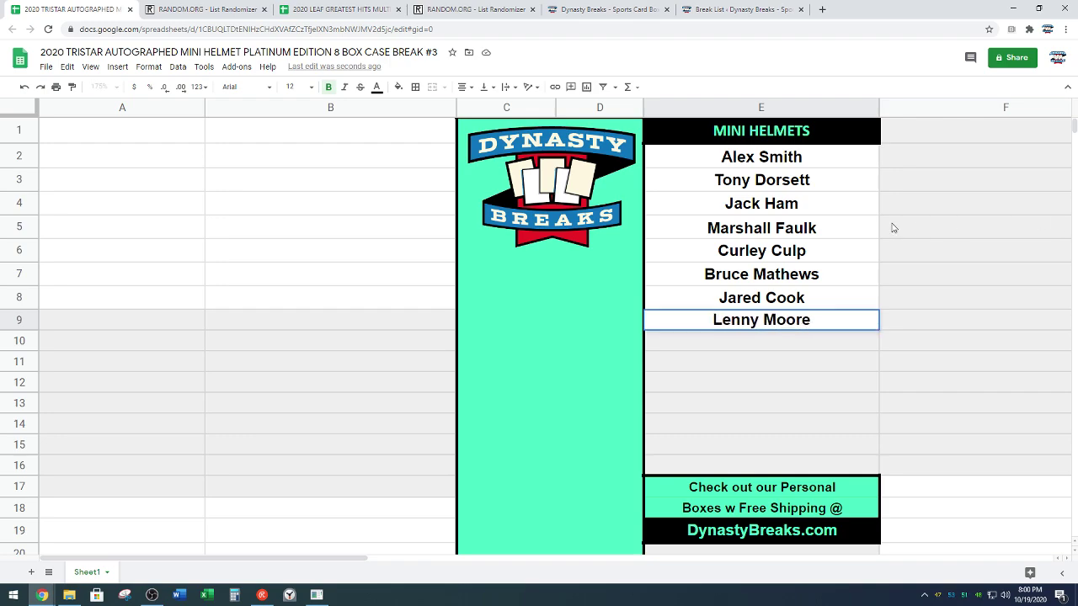
{"action": "left_click", "coordinate": [976, 273]}
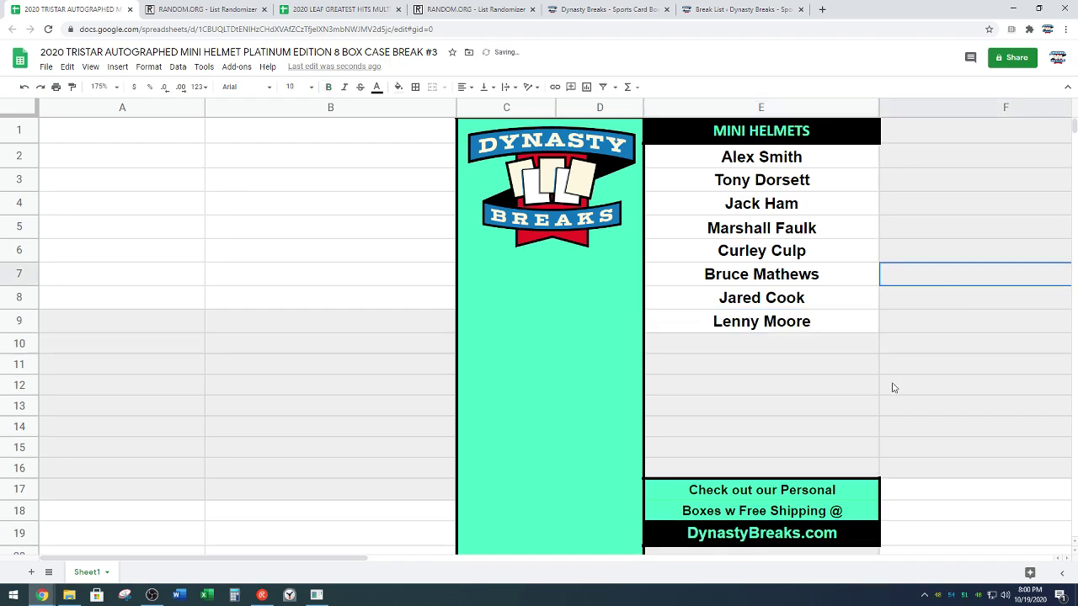
- Append "(AMP)" to the Jared Cook entry in the mini helmets list
{"action": "scroll", "coordinate": [222, 325], "scroll_direction": "down", "scroll_amount": 6}
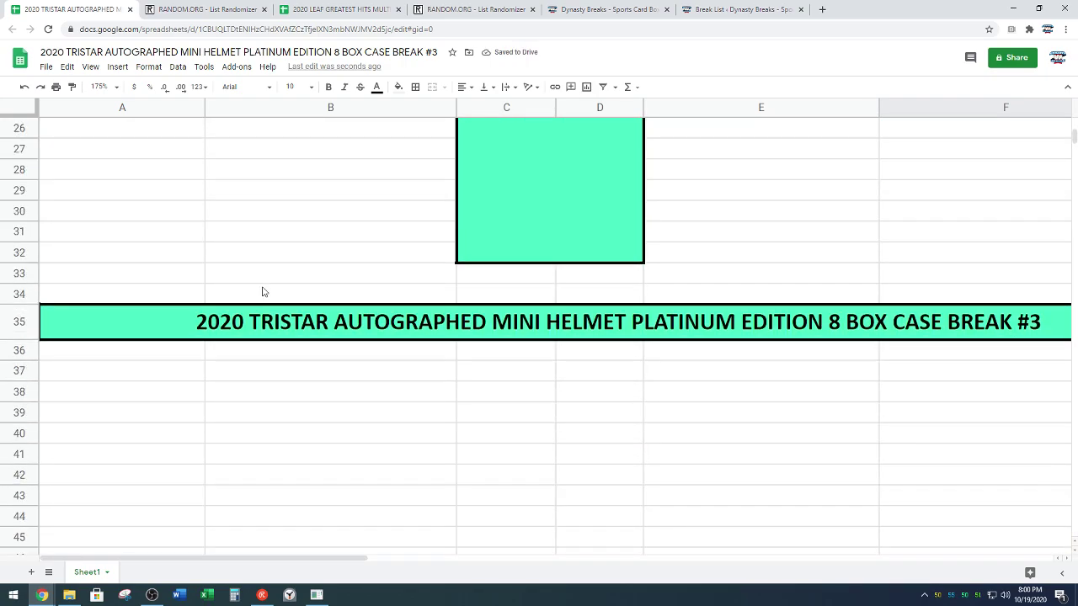
{"action": "scroll", "coordinate": [265, 289], "scroll_direction": "down", "scroll_amount": 5}
{"action": "scroll", "coordinate": [267, 286], "scroll_direction": "up", "scroll_amount": 2}
{"action": "scroll", "coordinate": [398, 280], "scroll_direction": "up", "scroll_amount": 7}
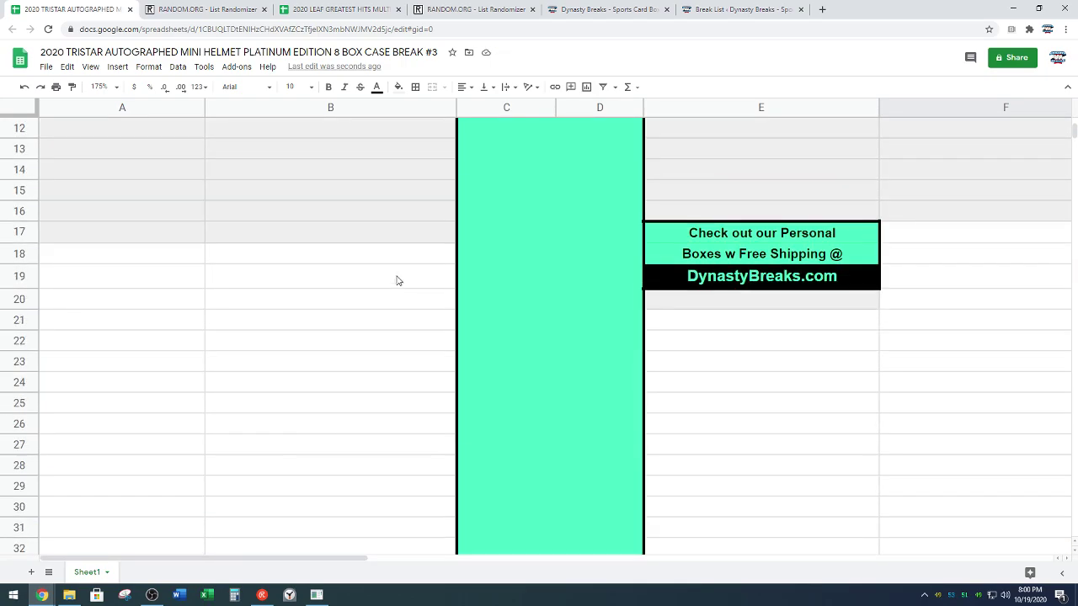
{"action": "scroll", "coordinate": [399, 281], "scroll_direction": "up", "scroll_amount": 4}
{"action": "left_click", "coordinate": [834, 305]}
{"action": "double_click", "coordinate": [770, 301]}
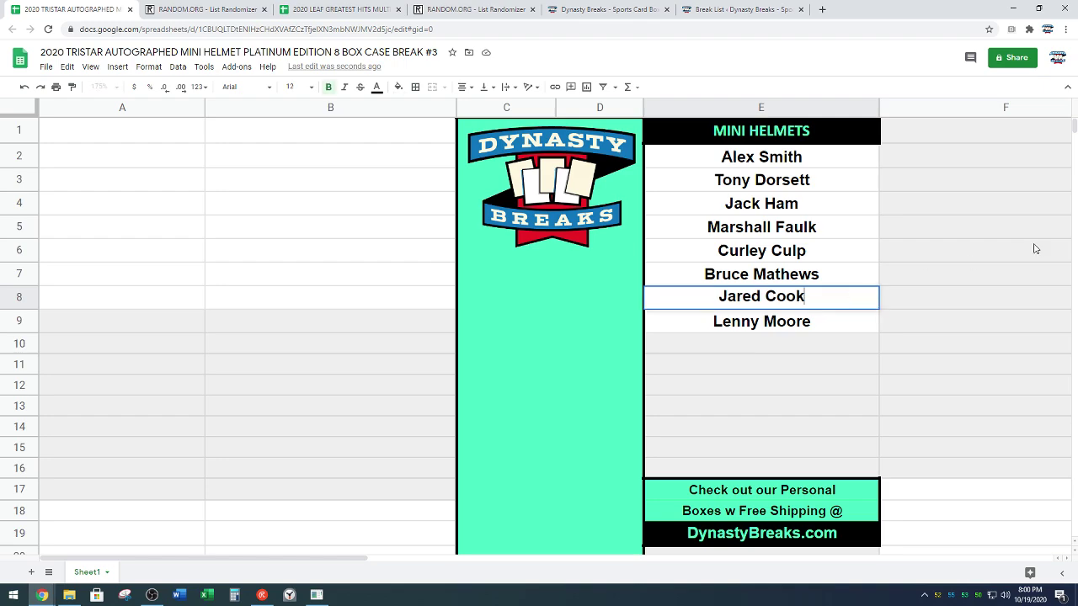
{"action": "type", "text": "(AMP)"}
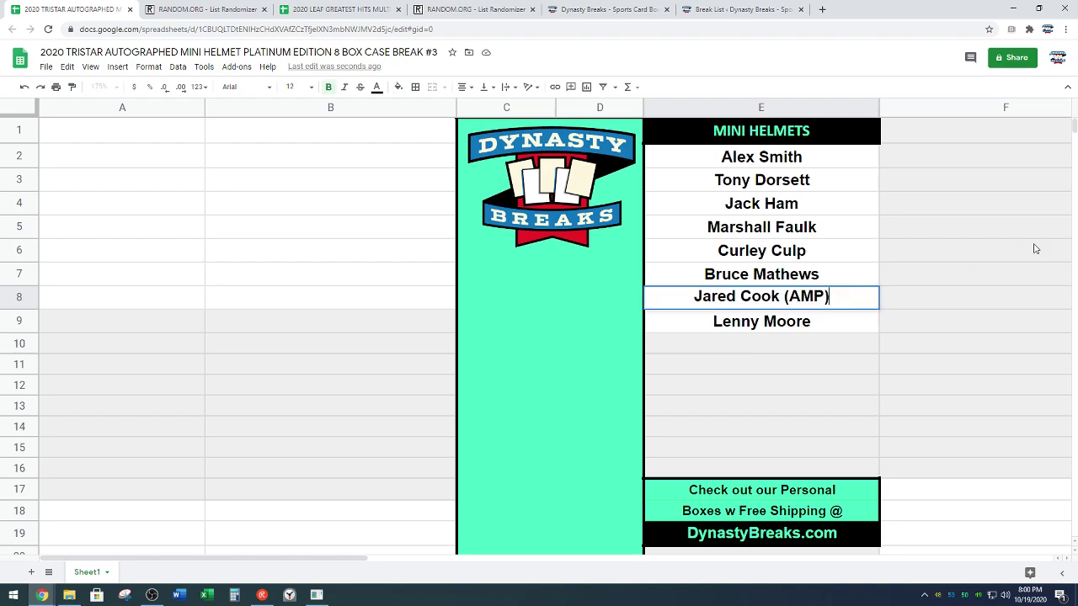
- Append "(Chrome)" to the Tony Dorsett entry and "(Yeller)" to the Jack Ham entry in the mini helmets list
{"action": "double_click", "coordinate": [863, 190]}
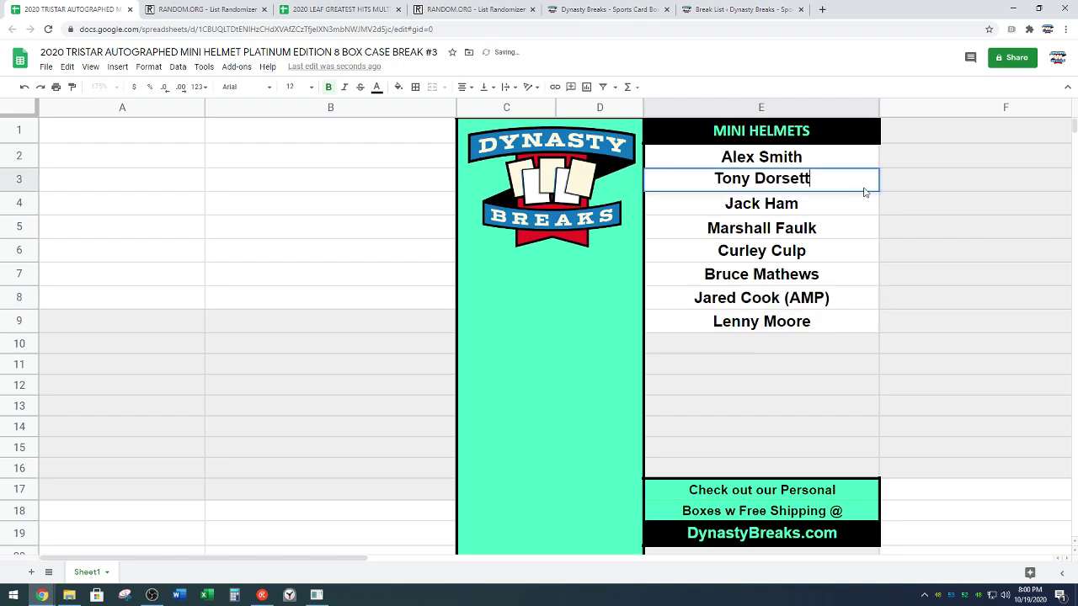
{"action": "type", "text": "(Chrome)"}
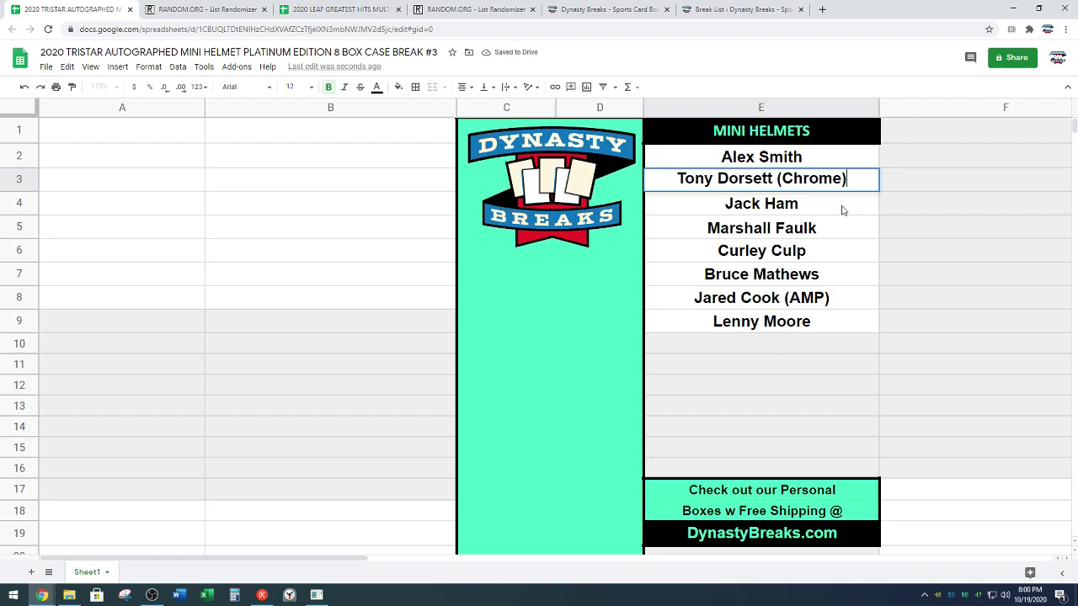
{"action": "double_click", "coordinate": [841, 206]}
{"action": "type", "text": "(Yell"}
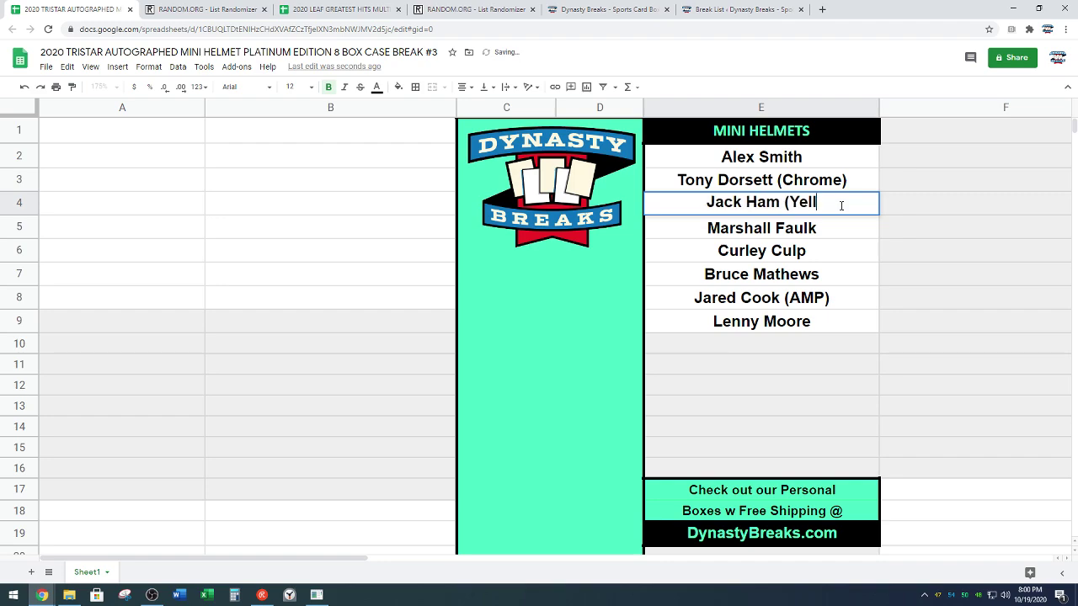
{"action": "type", "text": "er)"}
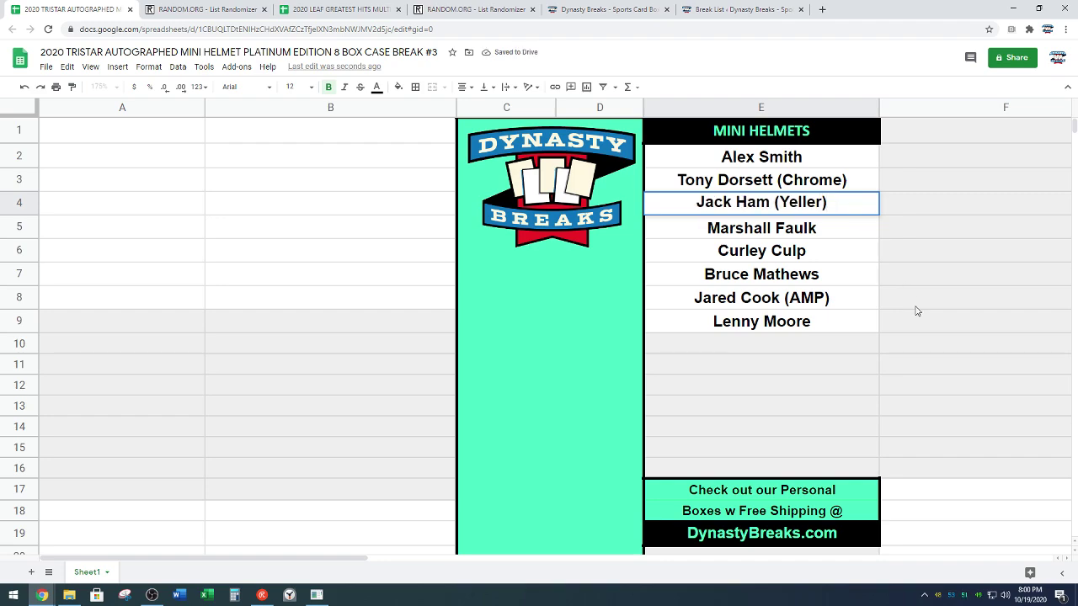
{"action": "left_click", "coordinate": [918, 312]}
- Copy the participant names in A51:A58 under SPOTS and paste them into the list items of the RANDOM.ORG List Randomizer
{"action": "scroll", "coordinate": [373, 357], "scroll_direction": "down", "scroll_amount": 10}
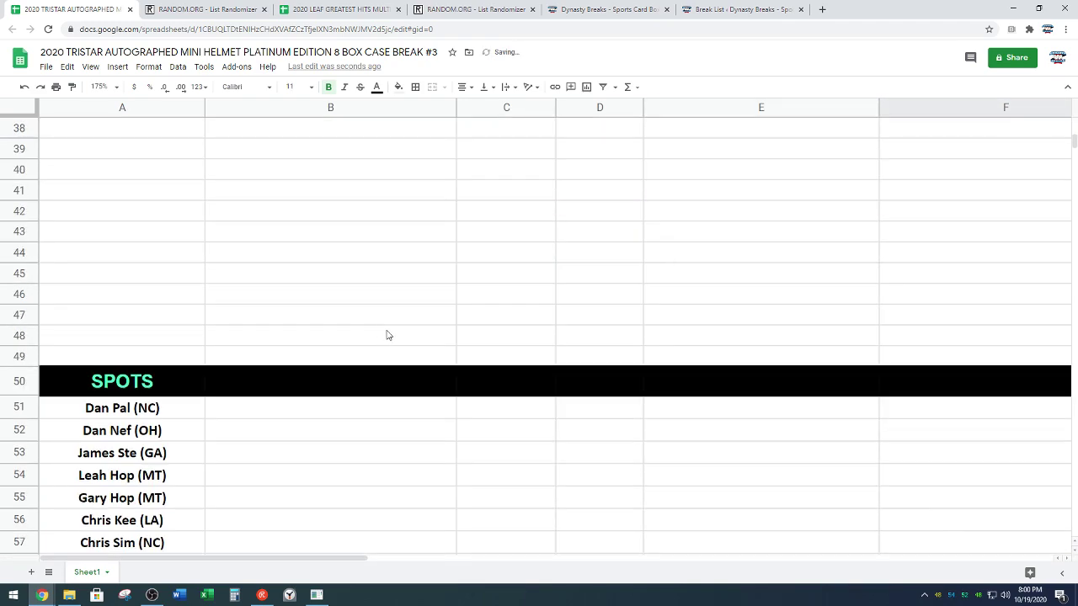
{"action": "scroll", "coordinate": [387, 335], "scroll_direction": "down", "scroll_amount": 2}
{"action": "left_click_drag", "start_coordinate": [190, 241], "coordinate": [171, 402]}
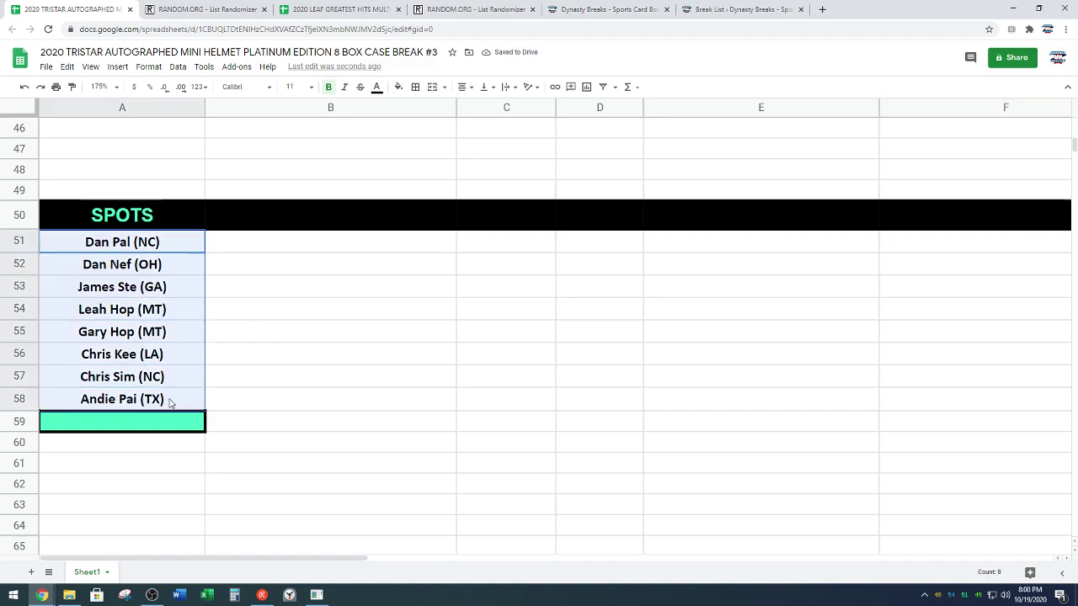
{"action": "key", "text": "ctrl+c"}
{"action": "left_click", "coordinate": [202, 9]}
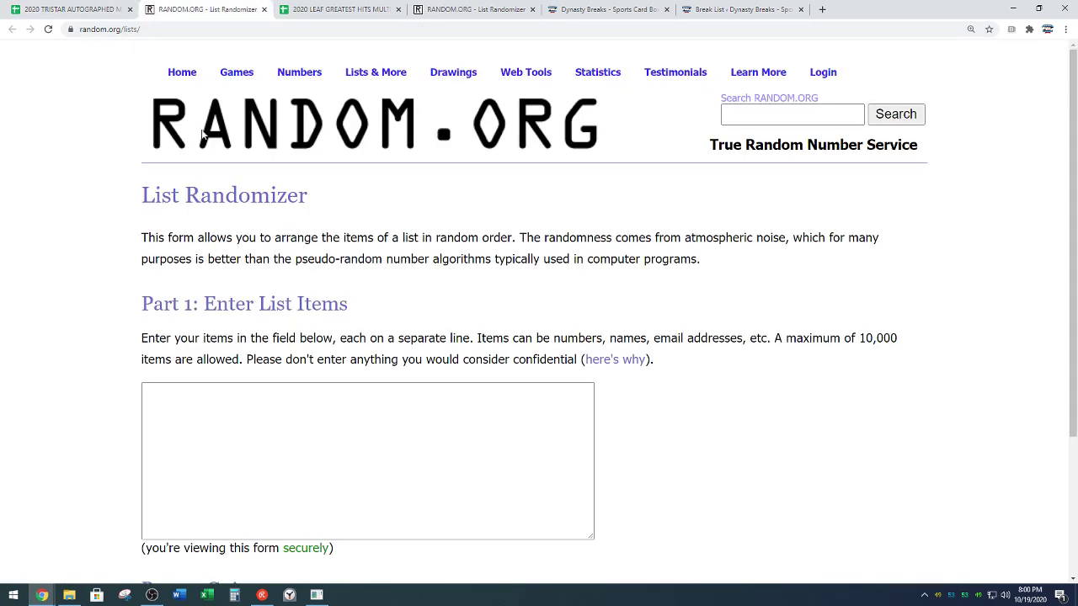
{"action": "scroll", "coordinate": [186, 269], "scroll_direction": "down", "scroll_amount": 3}
{"action": "right_click", "coordinate": [186, 270]}
{"action": "left_click", "coordinate": [219, 357]}
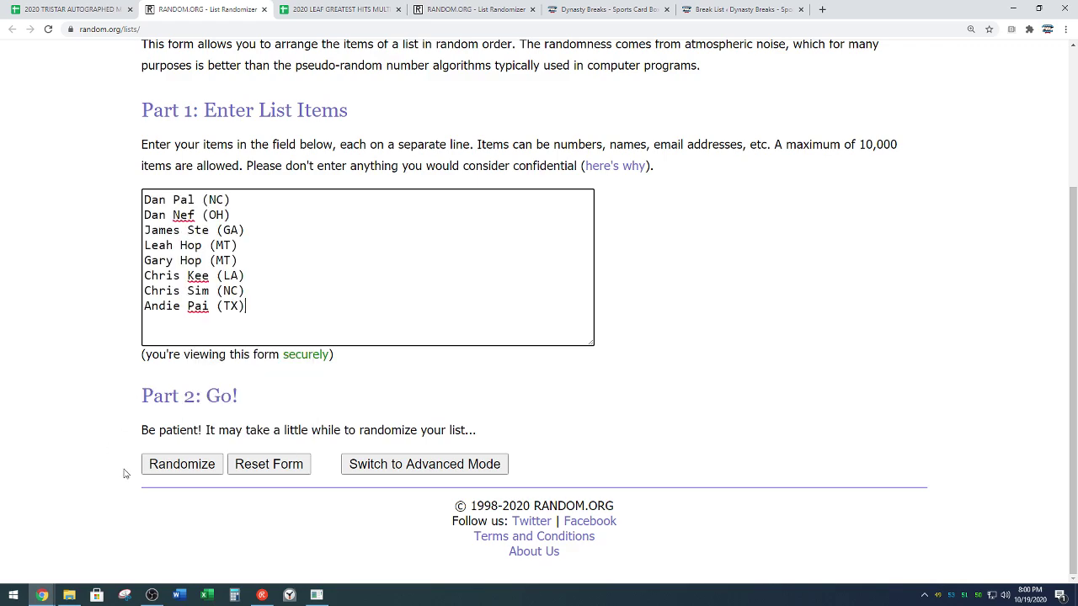
- Randomize the list of participant names eight times
{"action": "left_click", "coordinate": [169, 465]}
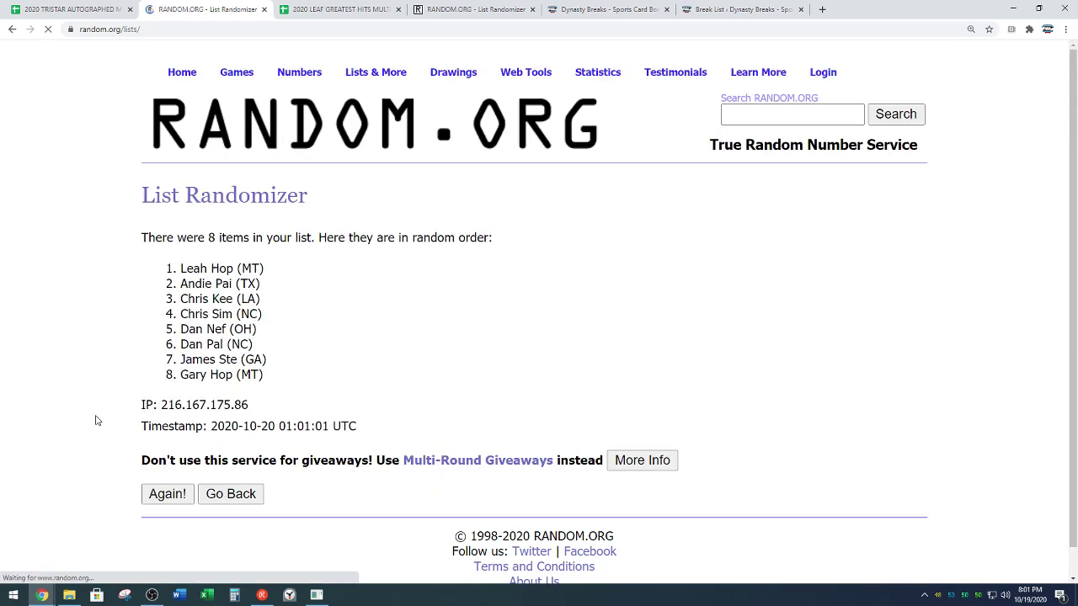
{"action": "key", "text": "Return"}
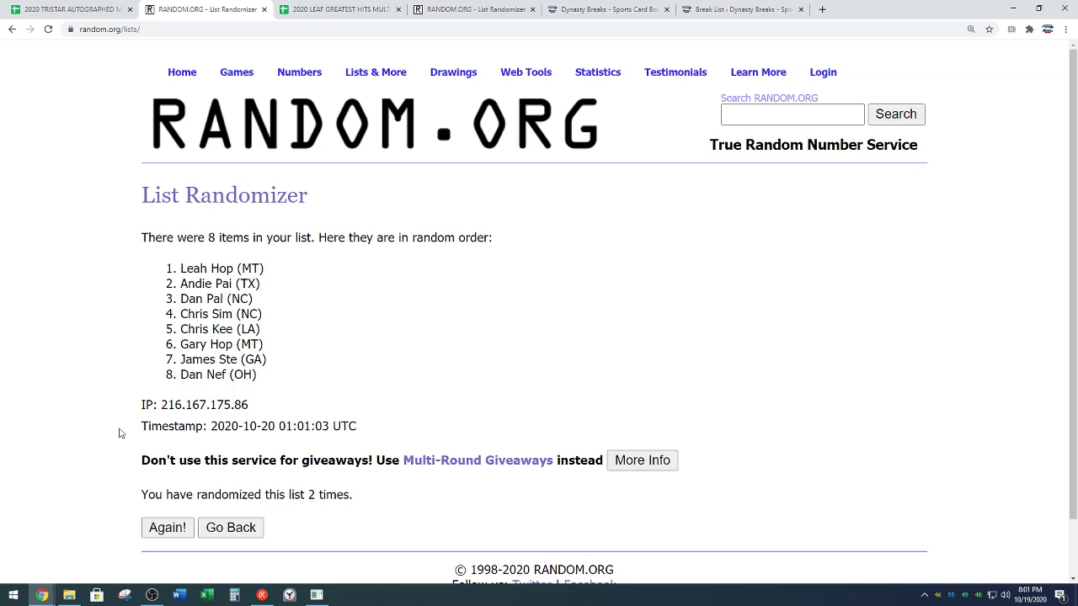
{"action": "left_click", "coordinate": [152, 541]}
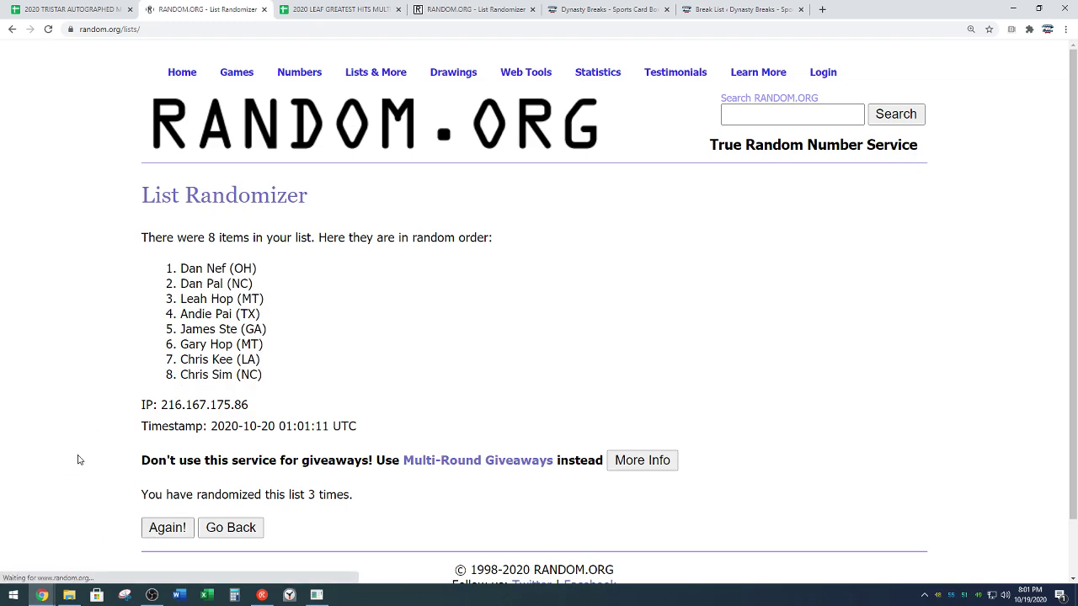
{"action": "left_click", "coordinate": [159, 534]}
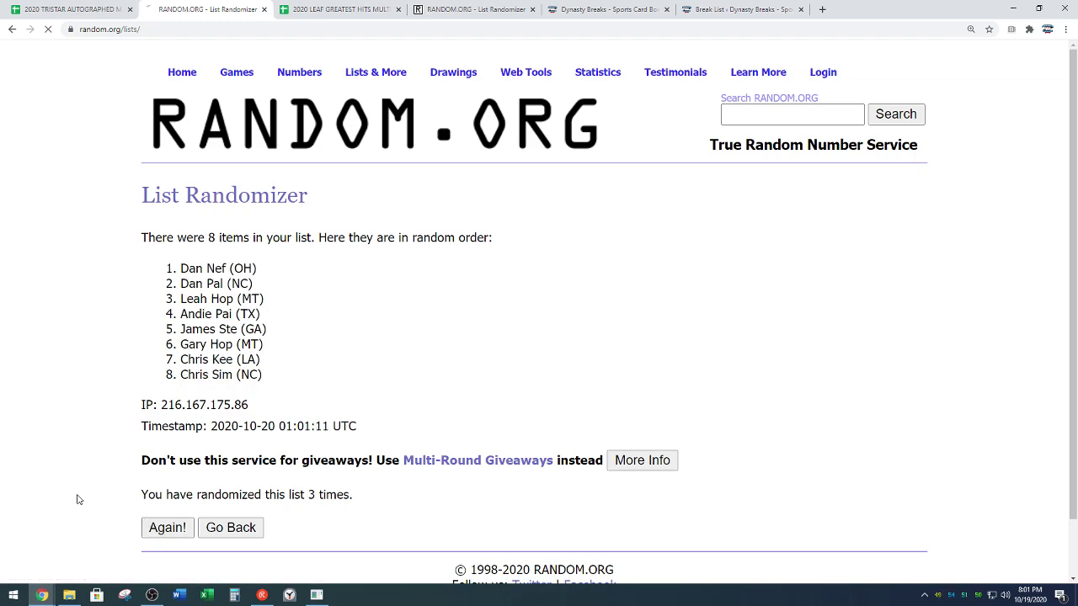
{"action": "left_click", "coordinate": [160, 529]}
{"action": "left_click", "coordinate": [151, 534]}
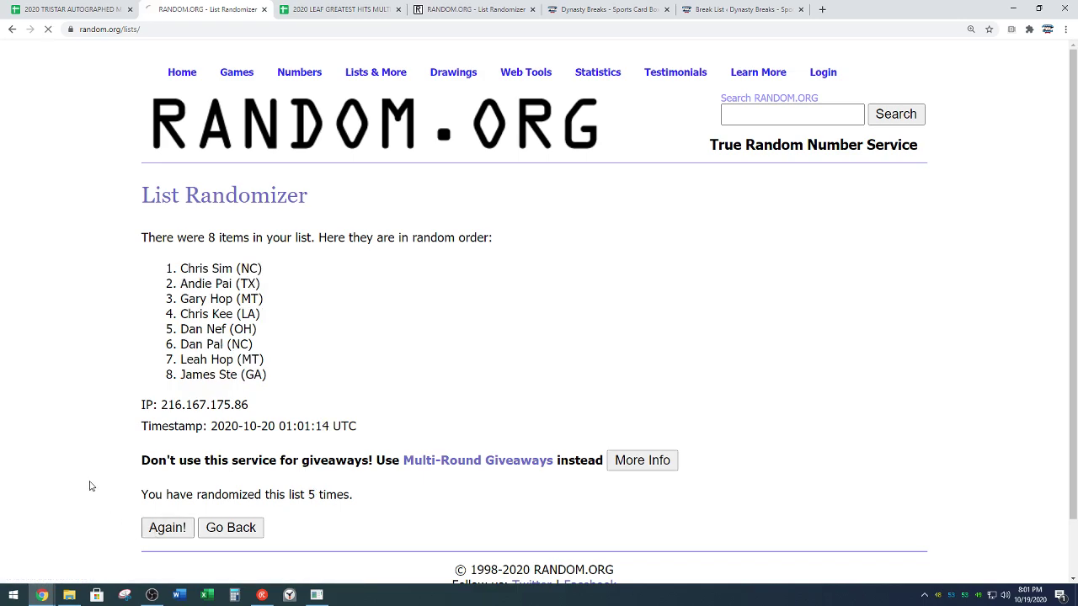
{"action": "left_click", "coordinate": [165, 530]}
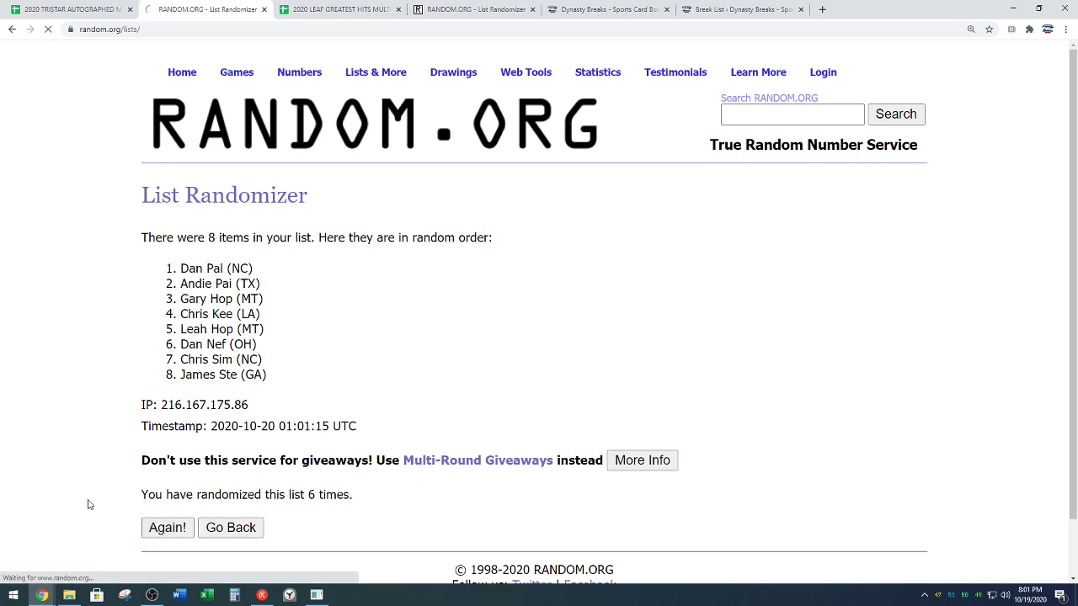
{"action": "scroll", "coordinate": [76, 463], "scroll_direction": "down", "scroll_amount": 1}
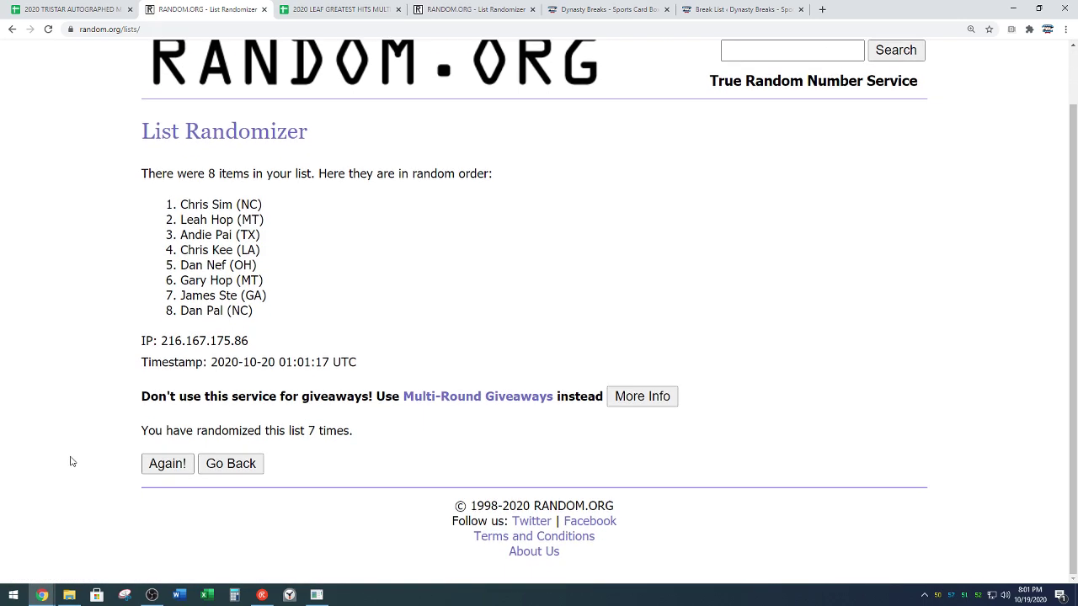
{"action": "left_click", "coordinate": [153, 474]}
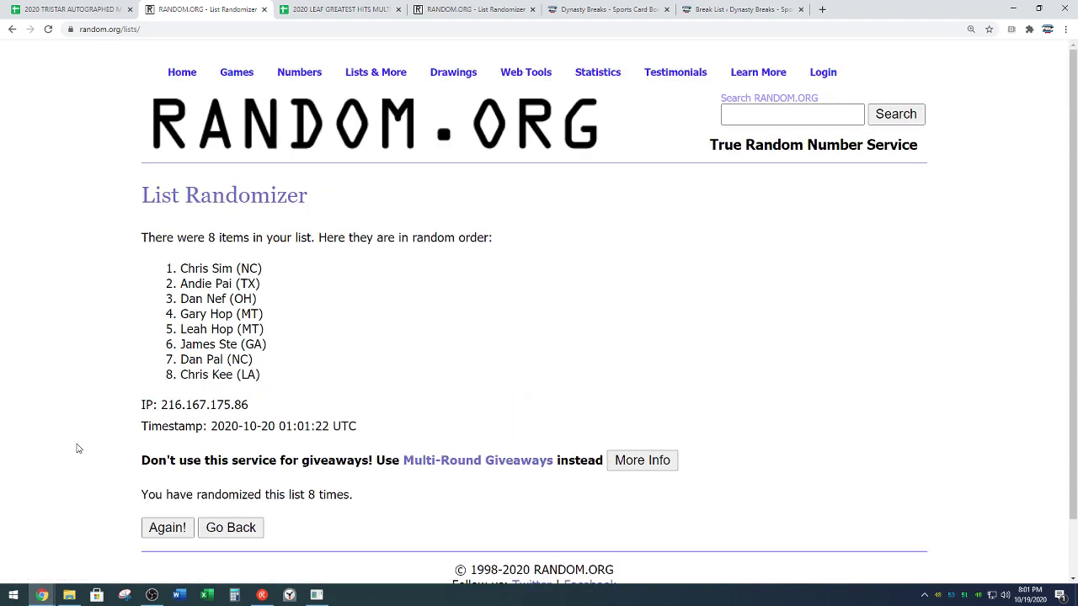
- Copy the randomized participant names from the result and highlight how many times the list has been randomized
{"action": "scroll", "coordinate": [598, 348], "scroll_direction": "down", "scroll_amount": 1}
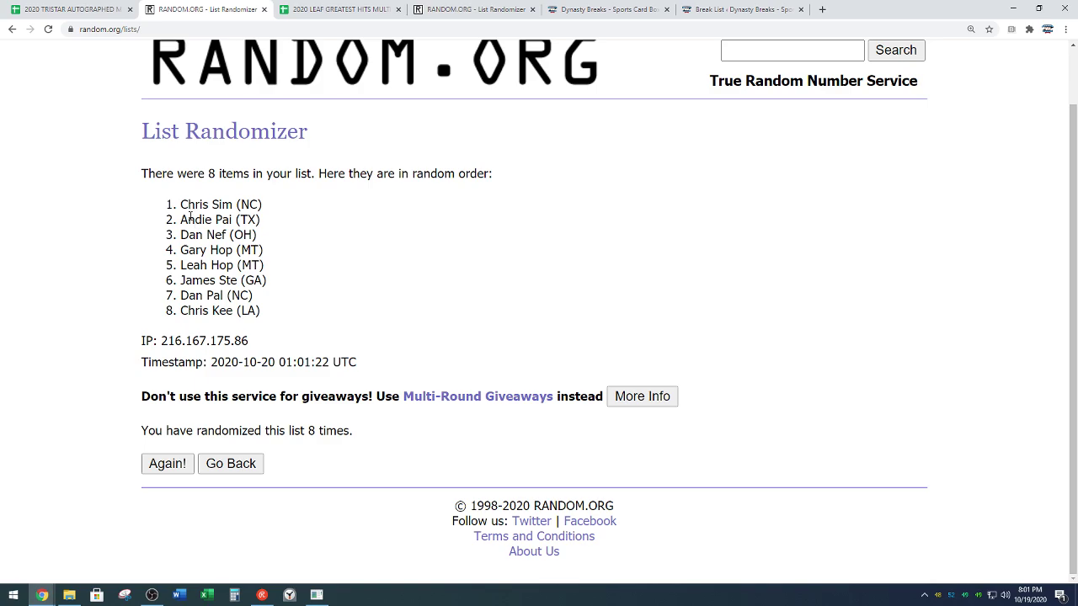
{"action": "left_click_drag", "start_coordinate": [181, 204], "coordinate": [263, 310]}
{"action": "right_click", "coordinate": [230, 269]}
{"action": "left_click", "coordinate": [241, 280]}
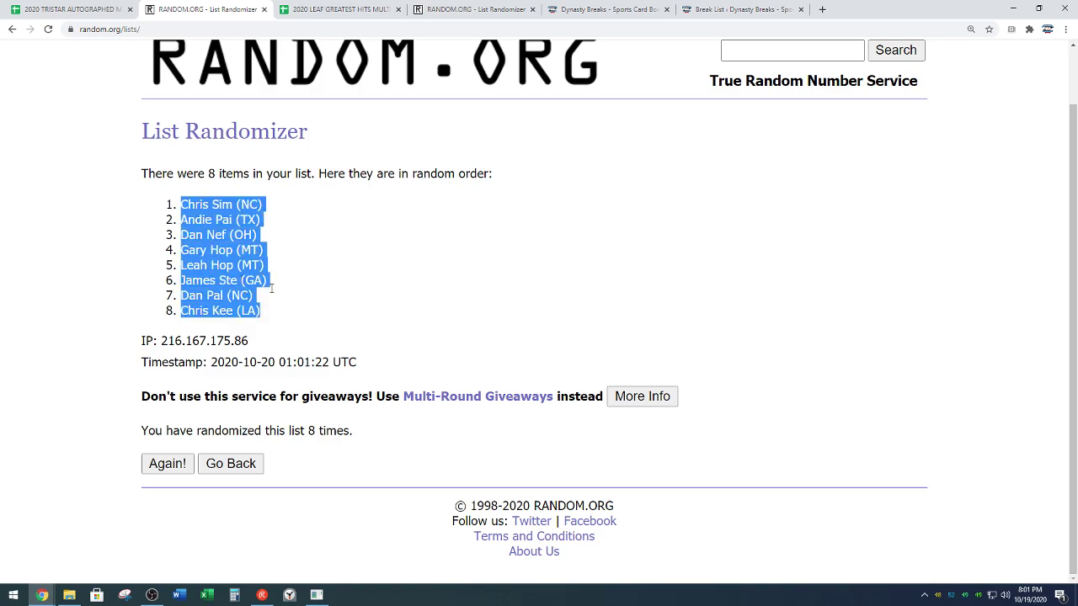
{"action": "left_click", "coordinate": [364, 471]}
{"action": "left_click_drag", "start_coordinate": [308, 431], "coordinate": [364, 433]}
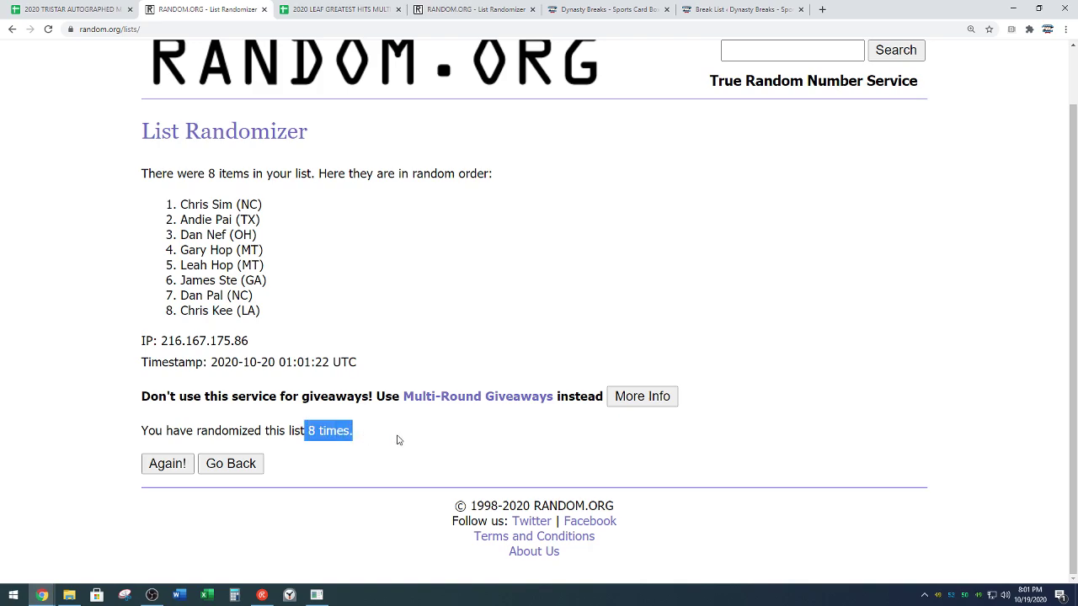
- Copy the eight randomized participant names from the result and paste them into A1:A8 of the case break spreadsheet
{"action": "left_click", "coordinate": [382, 409]}
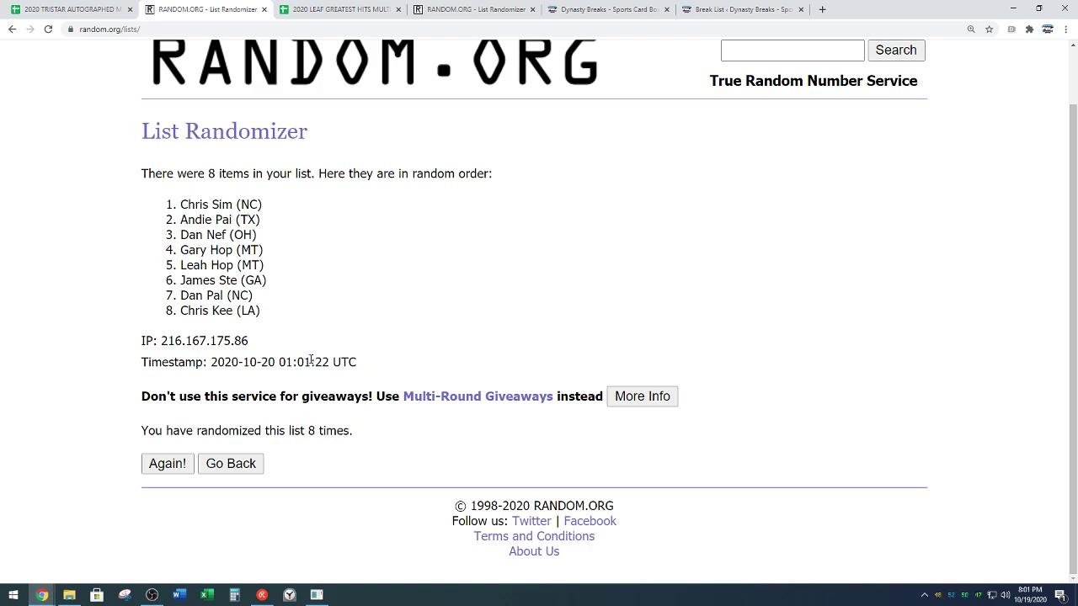
{"action": "left_click_drag", "start_coordinate": [181, 206], "coordinate": [258, 315]}
{"action": "right_click", "coordinate": [230, 301]}
{"action": "left_click", "coordinate": [234, 300]}
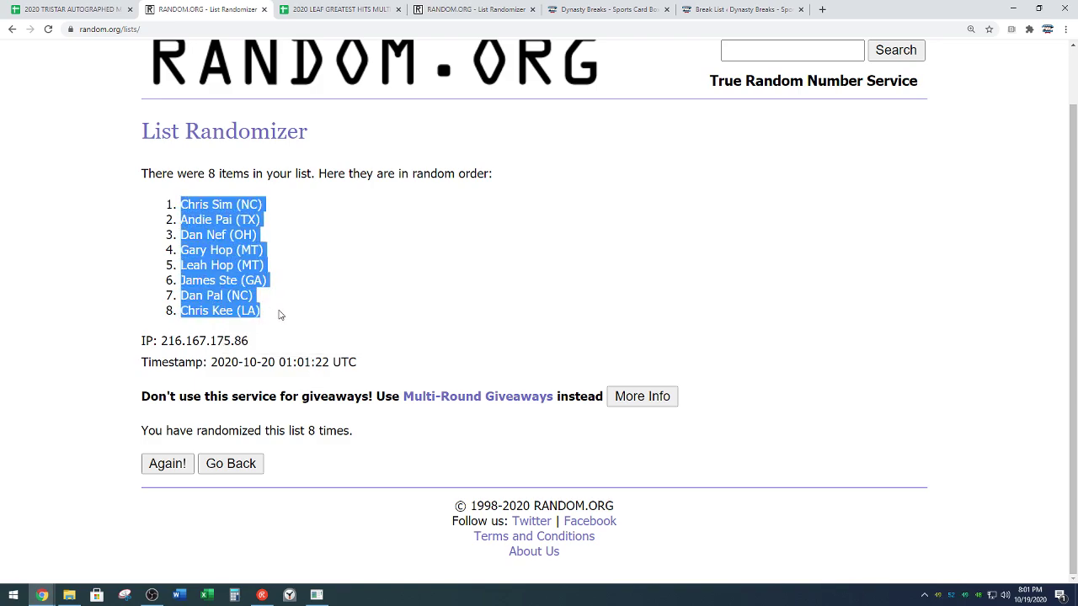
{"action": "left_click", "coordinate": [285, 318]}
{"action": "left_click", "coordinate": [63, 9]}
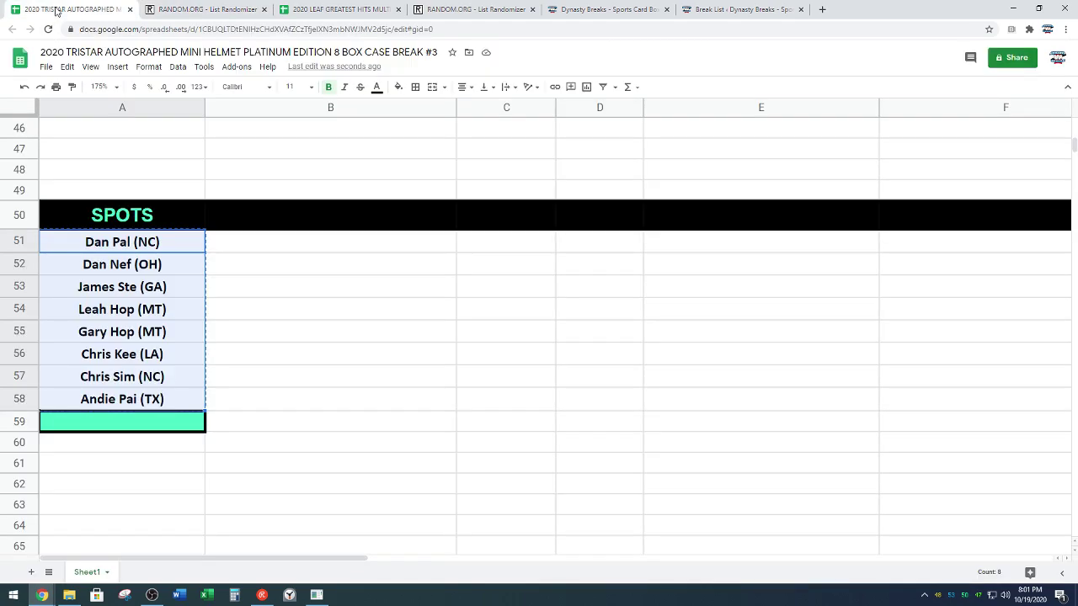
{"action": "scroll", "coordinate": [236, 412], "scroll_direction": "up", "scroll_amount": 4}
{"action": "scroll", "coordinate": [236, 412], "scroll_direction": "up", "scroll_amount": 8}
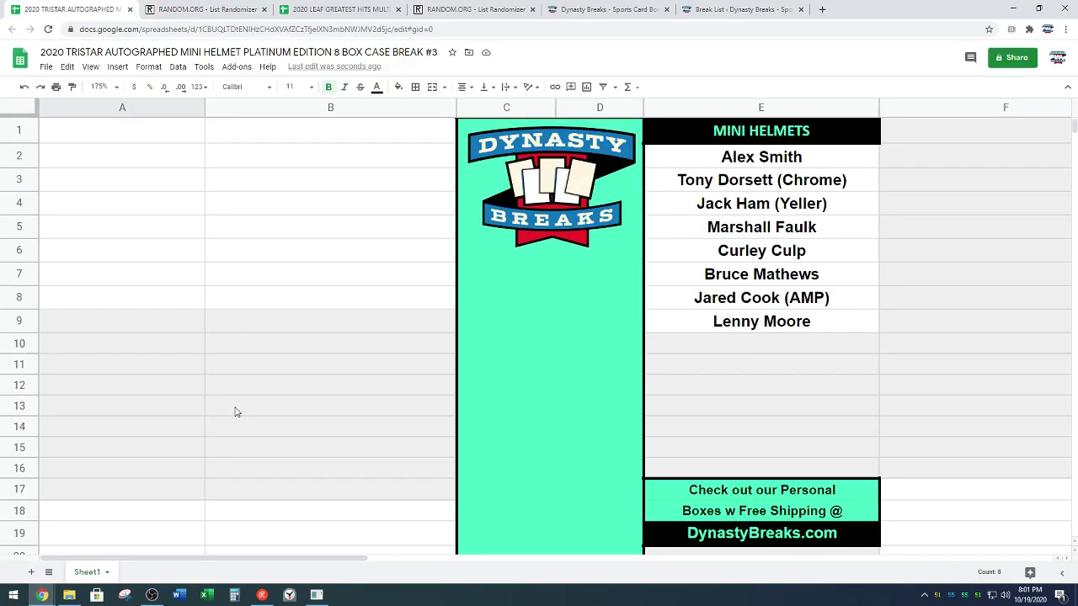
{"action": "key", "text": "ctrl+Home"}
{"action": "key", "text": "ctrl+v"}
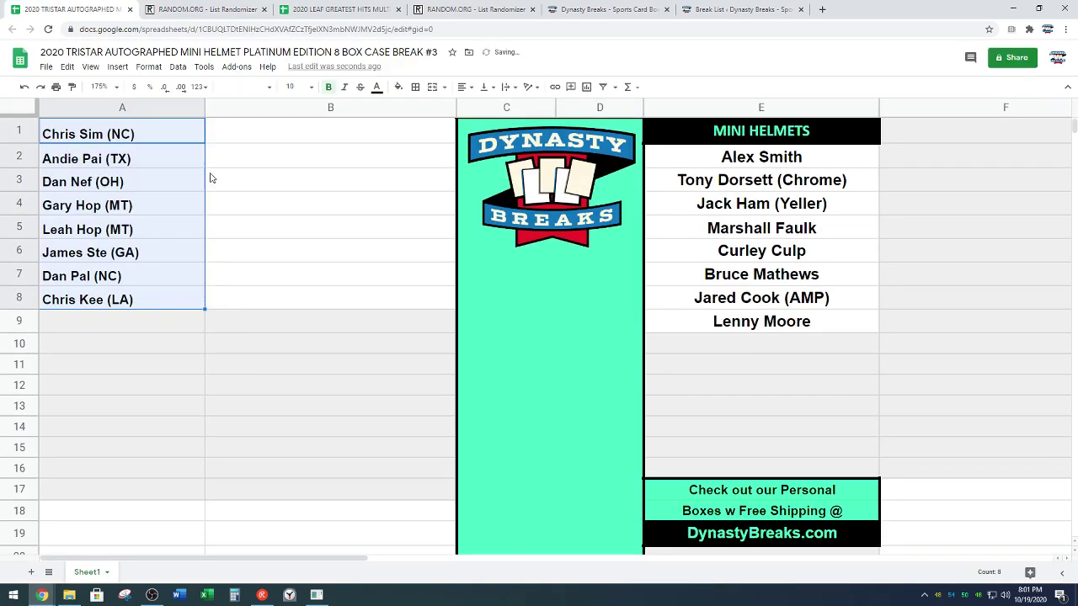
- Center-align the pasted participant names in A1:A8
{"action": "left_click", "coordinate": [464, 87]}
{"action": "left_click", "coordinate": [465, 103]}
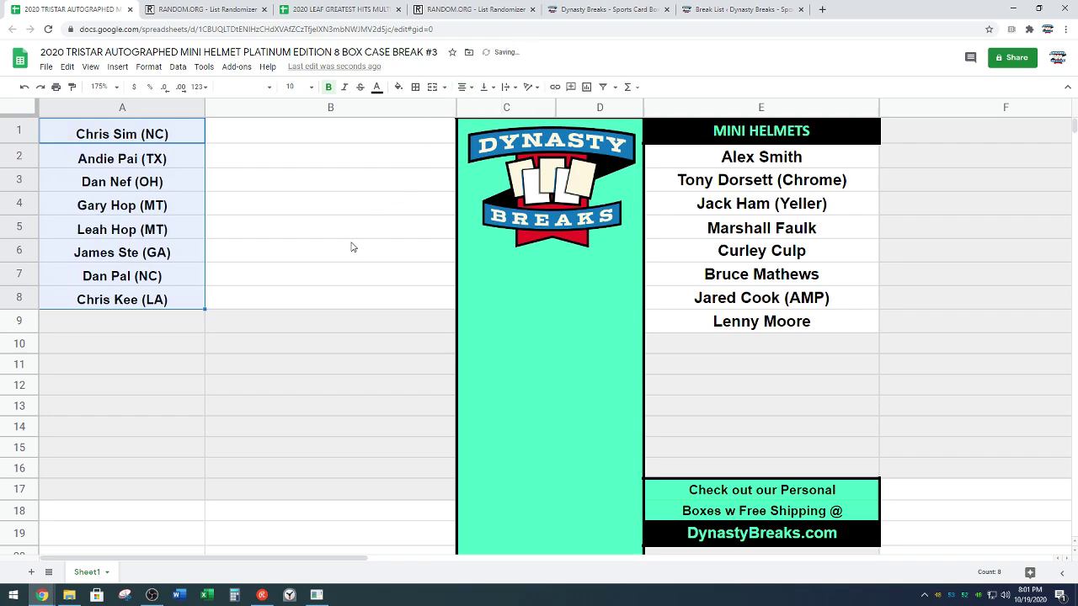
{"action": "left_click", "coordinate": [278, 423]}
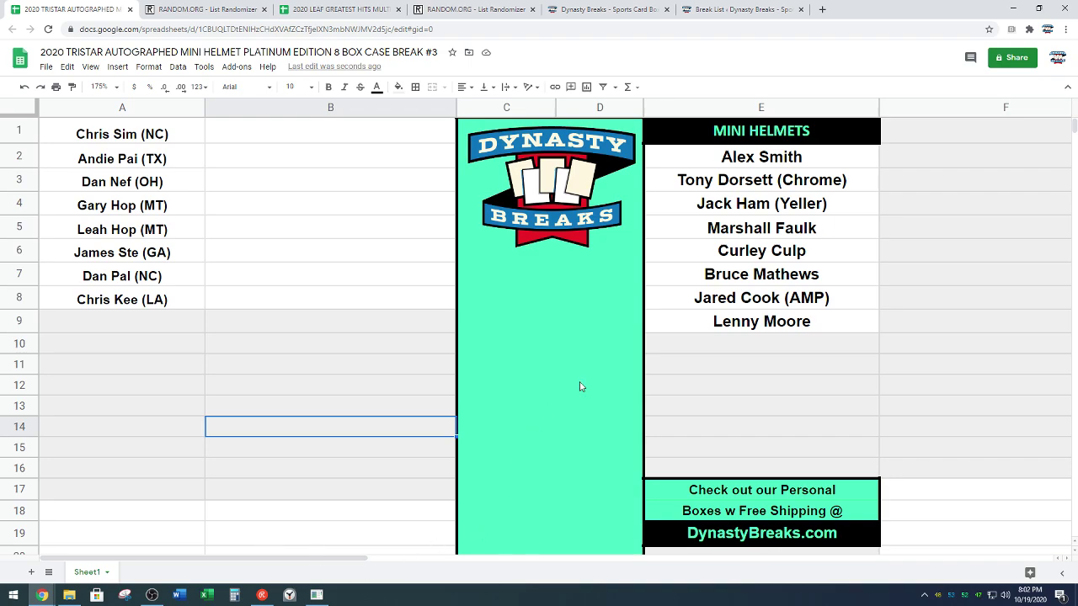
- Switch to Alarms & Clock and start a two-minute countdown, placing its window below the spreadsheet logo before minimizing it
{"action": "left_click", "coordinate": [289, 595]}
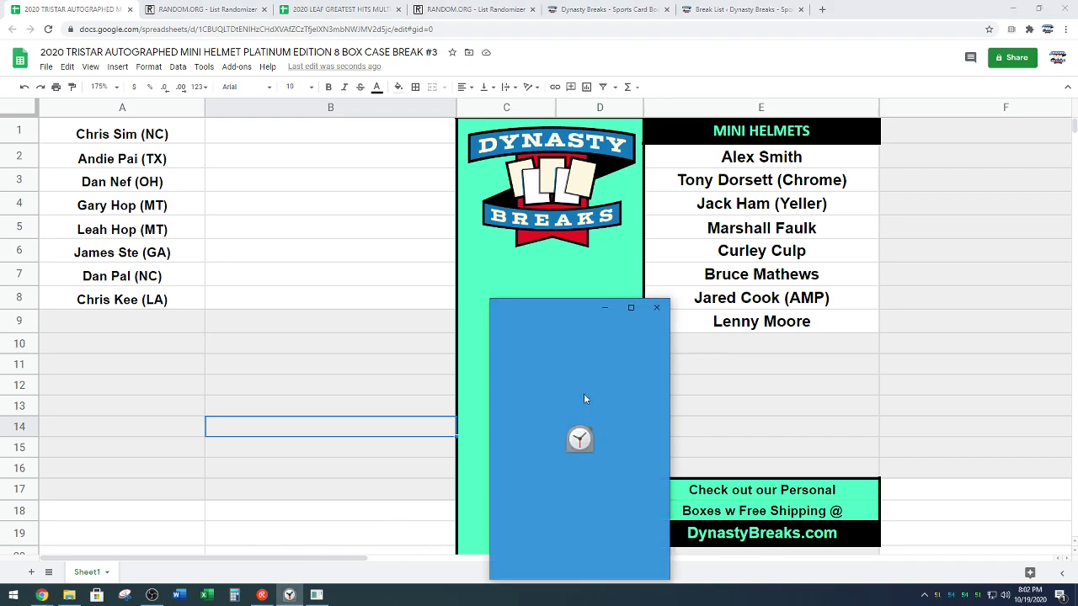
{"action": "left_click", "coordinate": [585, 395]}
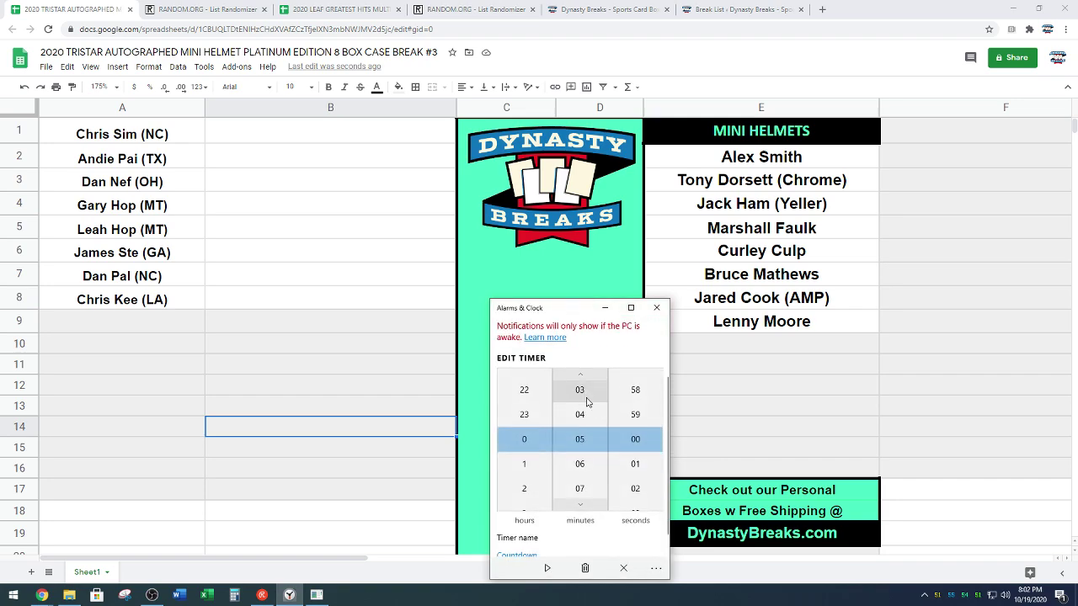
{"action": "scroll", "coordinate": [589, 381], "scroll_direction": "up", "scroll_amount": 3}
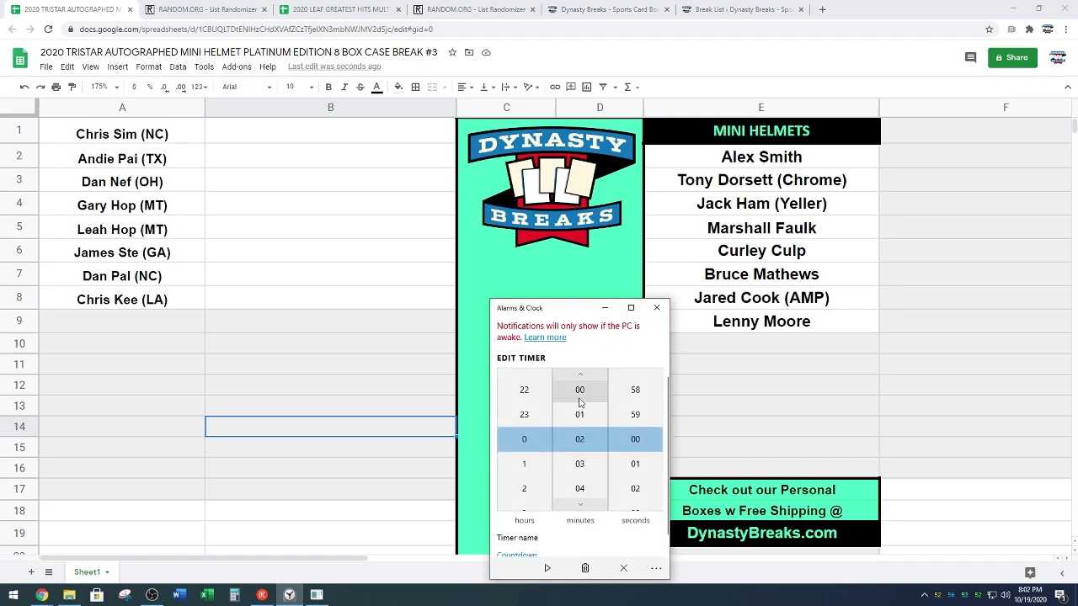
{"action": "left_click", "coordinate": [547, 569]}
{"action": "left_click_drag", "start_coordinate": [566, 299], "coordinate": [535, 410]}
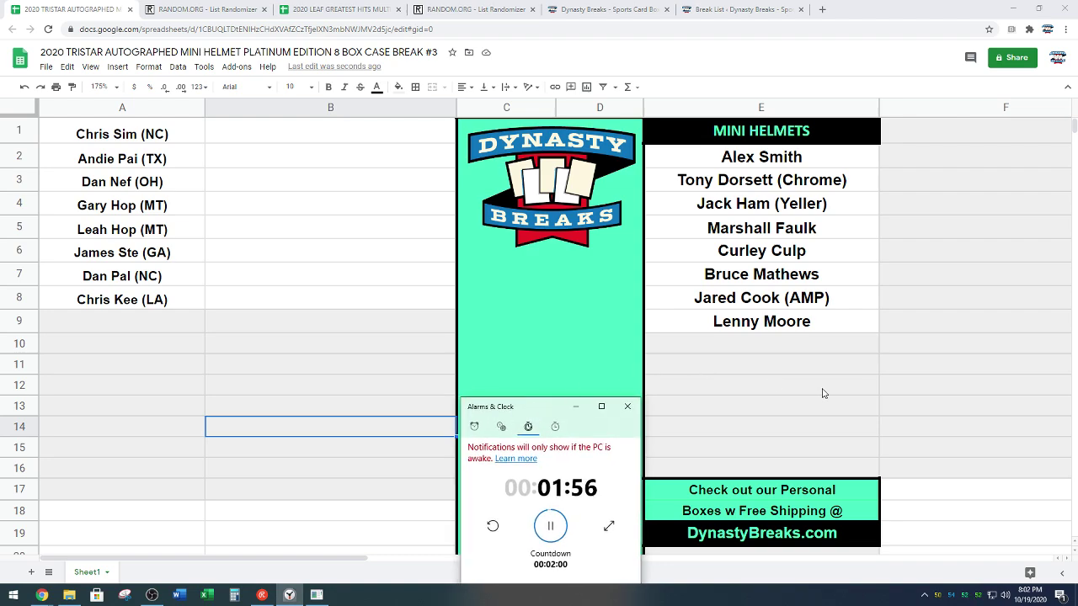
{"action": "left_click", "coordinate": [575, 407]}
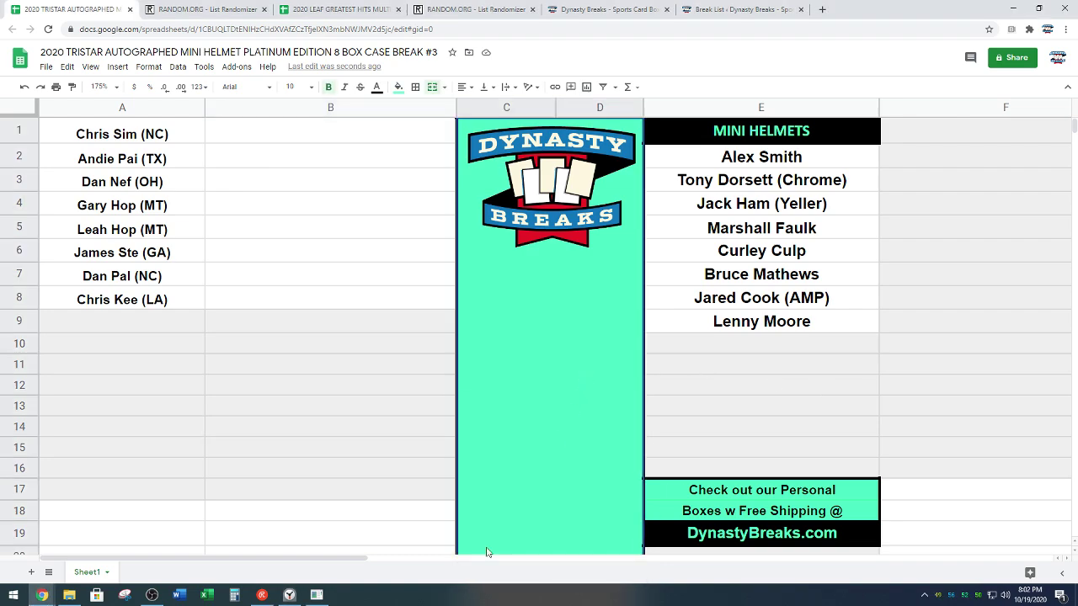
- Bring back the countdown window as the time runs out, then close it and dismiss its notification
{"action": "left_click", "coordinate": [291, 598]}
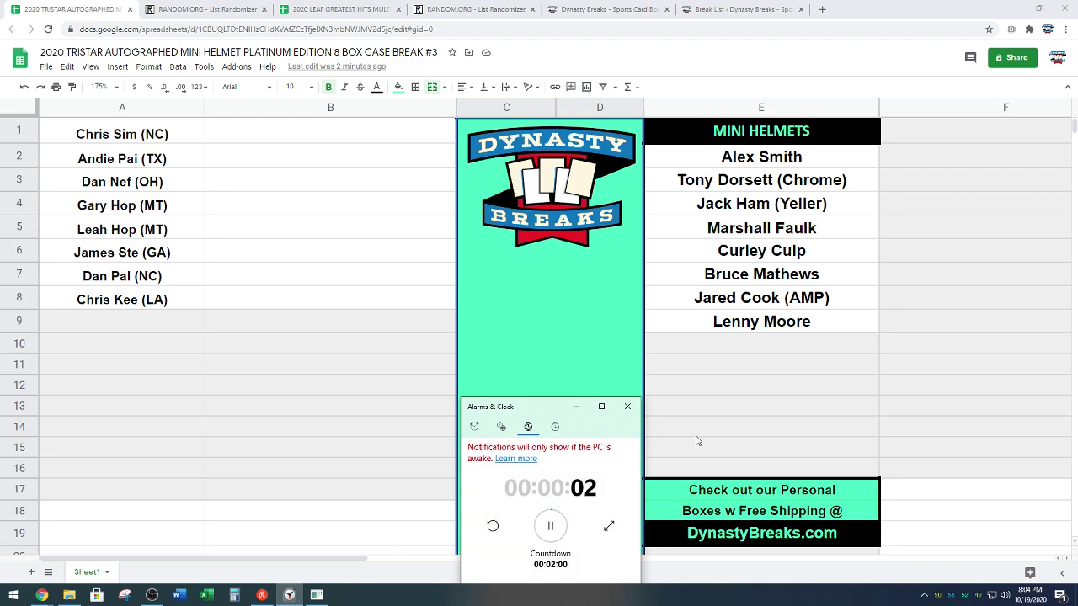
{"action": "left_click", "coordinate": [627, 407]}
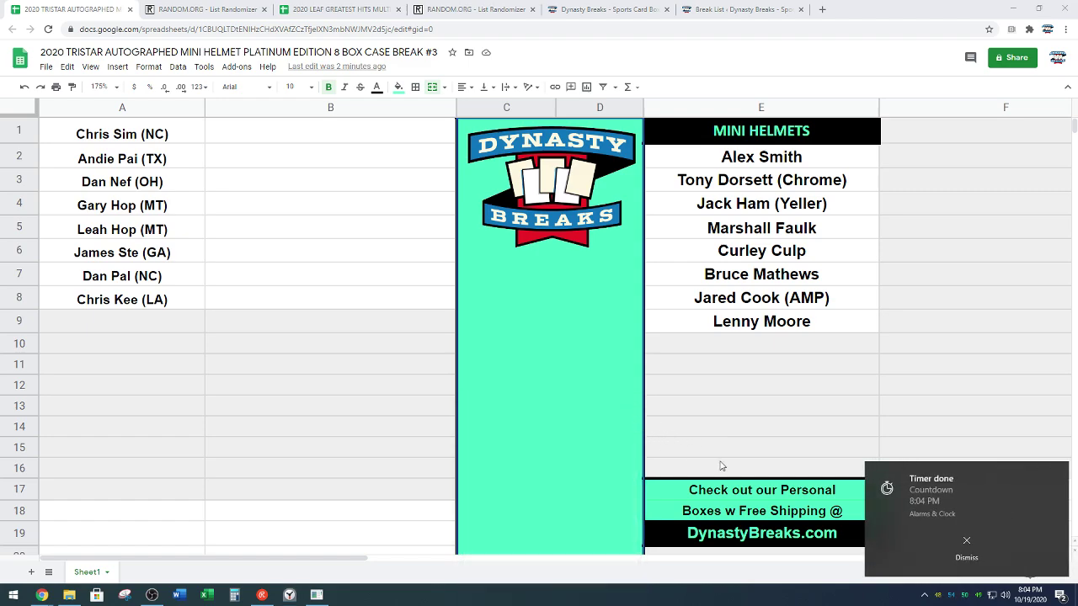
{"action": "left_click", "coordinate": [933, 543]}
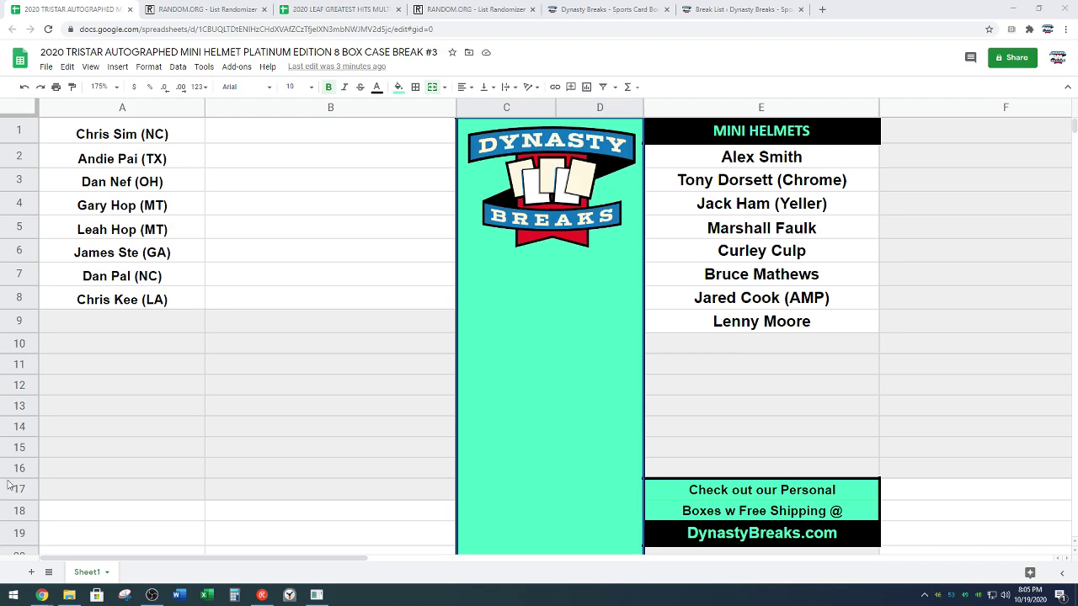
- Set the Alarms & Clock countdown to 1 minute 15 seconds and start it, placing its window below the spreadsheet logo
{"action": "left_click", "coordinate": [286, 599]}
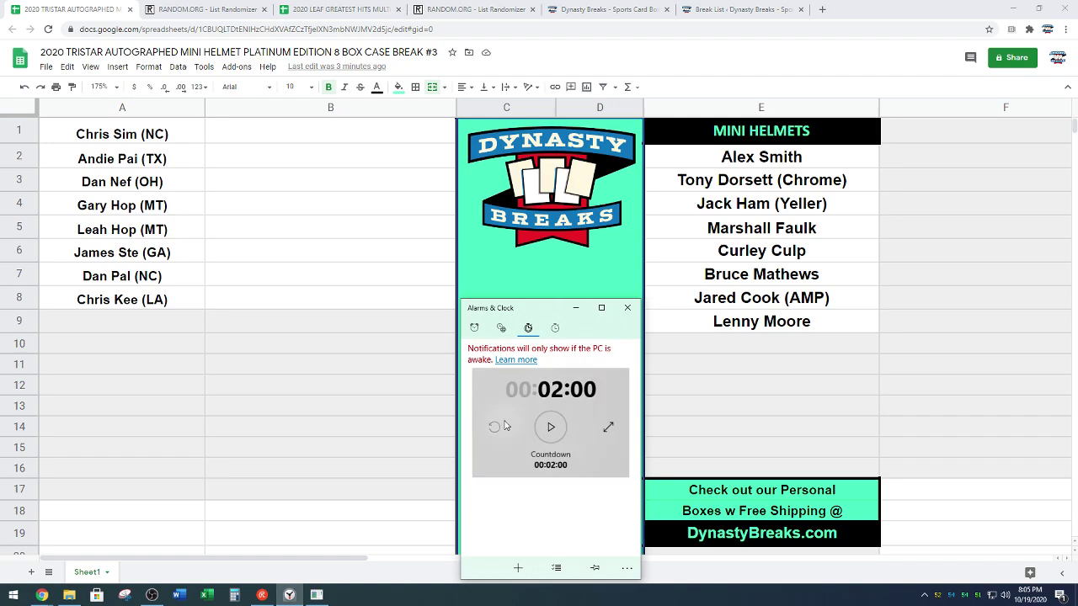
{"action": "left_click", "coordinate": [503, 428]}
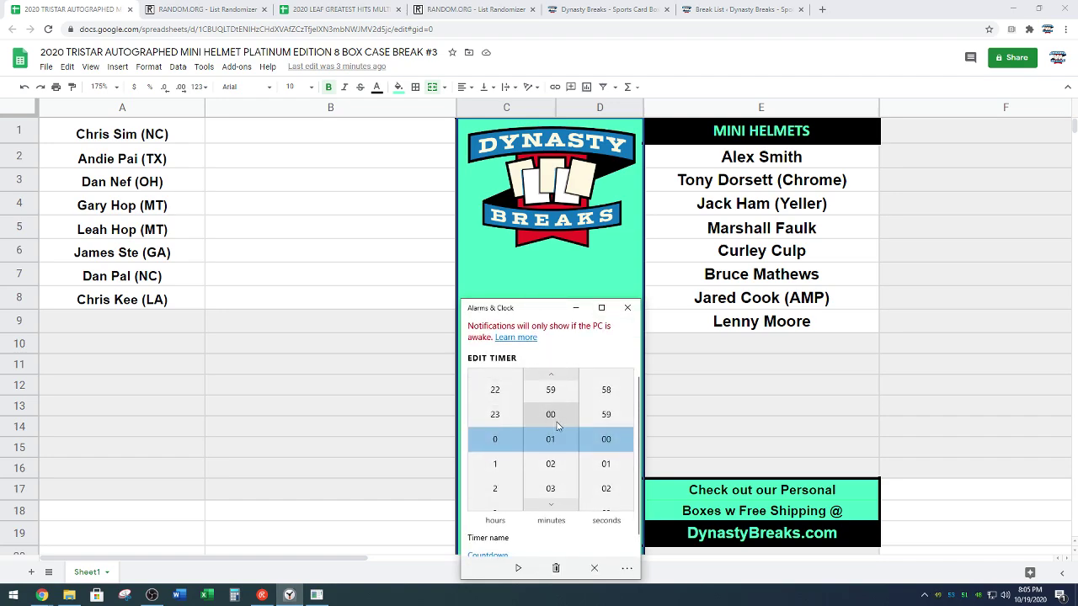
{"action": "left_click", "coordinate": [550, 415]}
{"action": "left_click", "coordinate": [606, 464]}
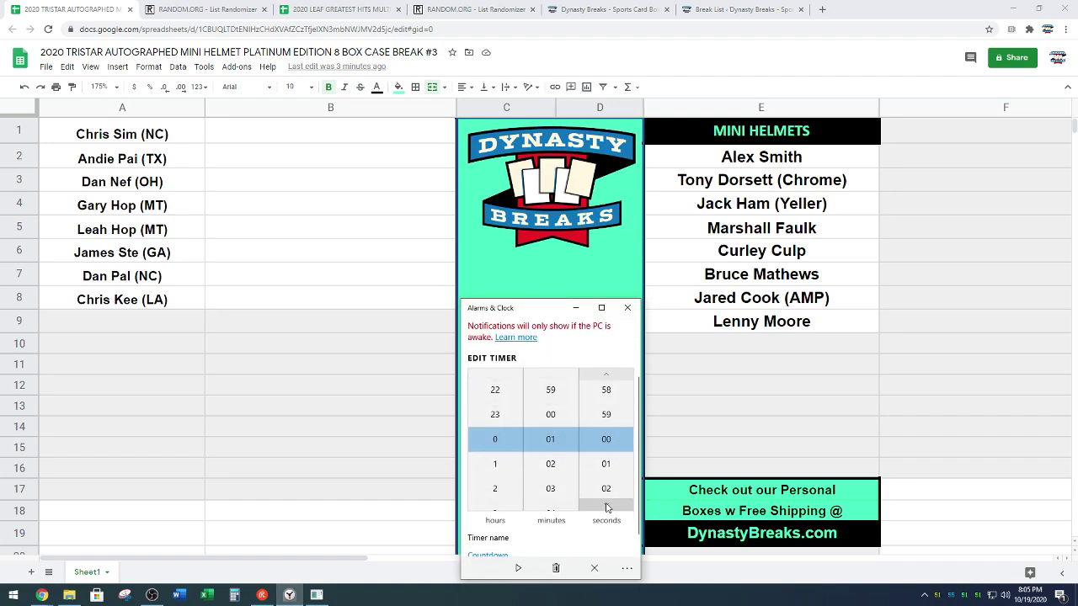
{"action": "scroll", "coordinate": [606, 508], "scroll_direction": "down", "scroll_amount": 8}
{"action": "scroll", "coordinate": [607, 508], "scroll_direction": "down", "scroll_amount": 4}
{"action": "scroll", "coordinate": [607, 505], "scroll_direction": "down", "scroll_amount": 2}
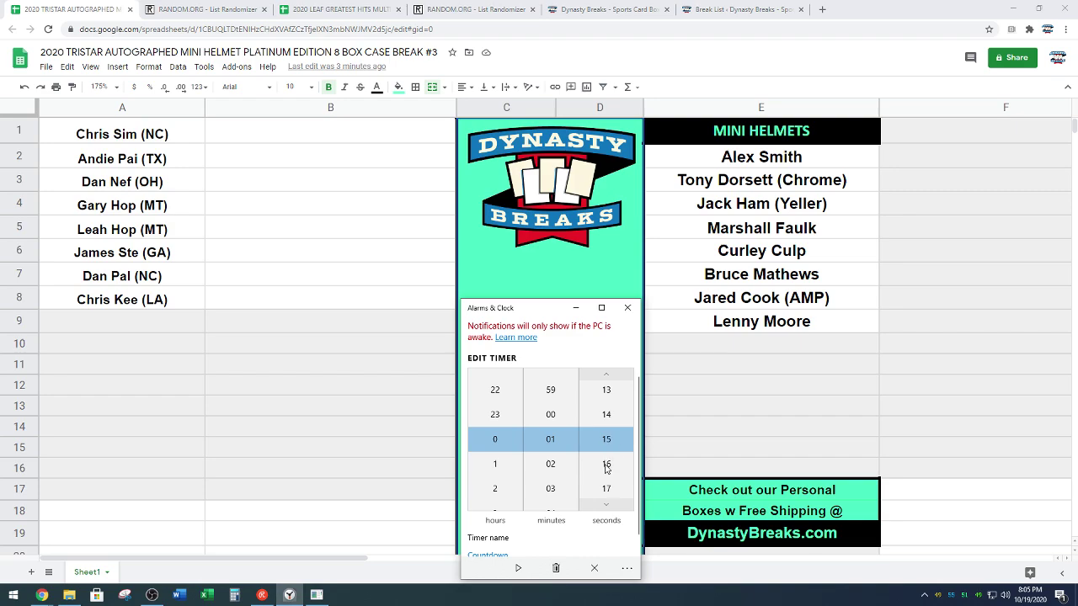
{"action": "left_click", "coordinate": [518, 568]}
{"action": "left_click_drag", "start_coordinate": [547, 310], "coordinate": [546, 404]}
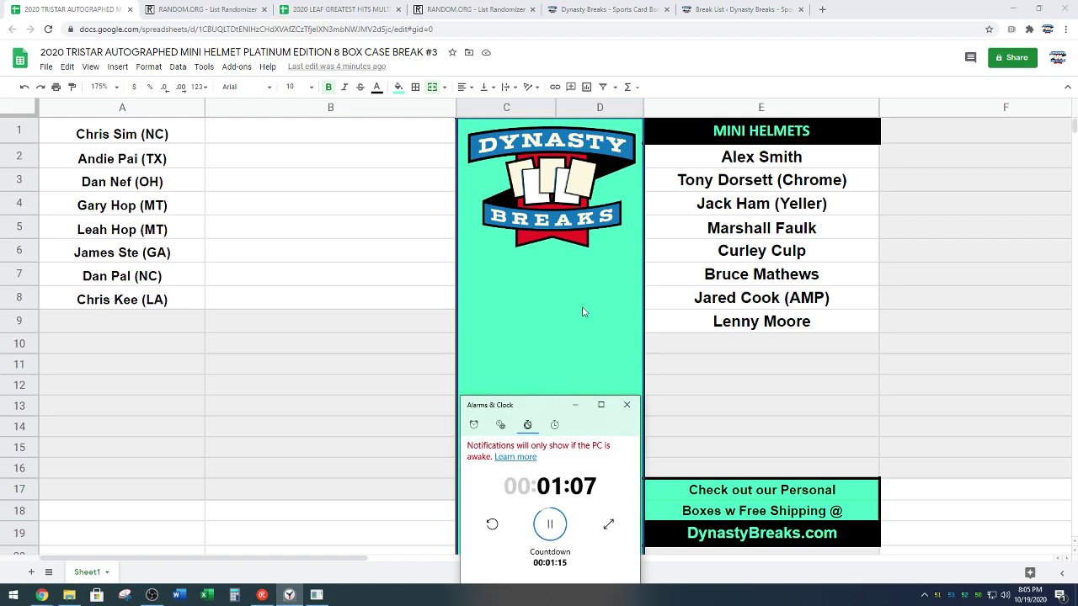
- Move Tony Dorsett (Chrome) from the mini helmets list to B1 beside the first participant and restart the countdown
{"action": "left_click", "coordinate": [704, 186]}
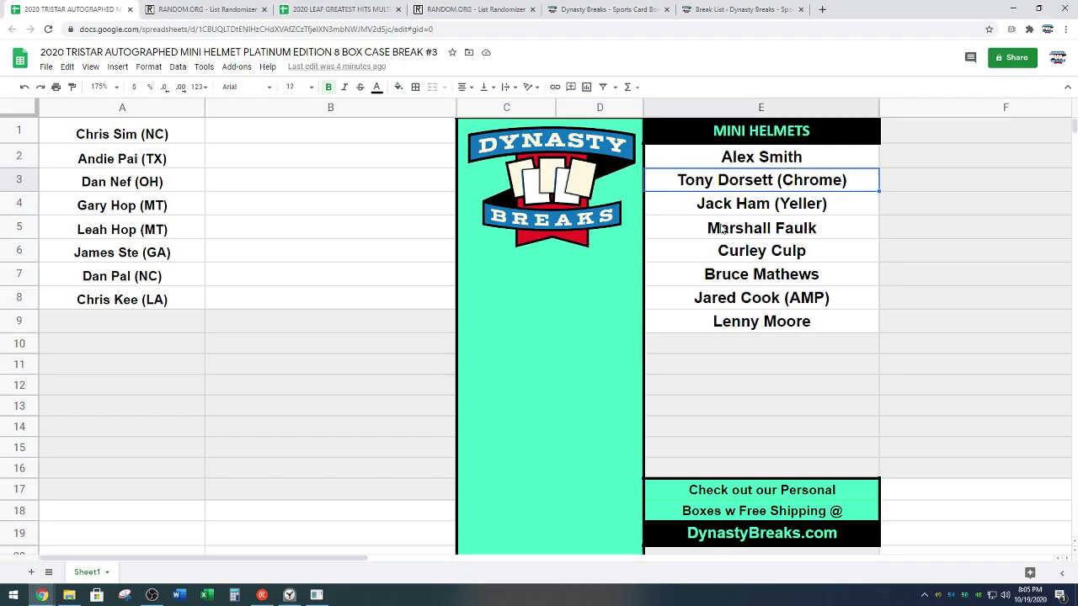
{"action": "left_click", "coordinate": [393, 141]}
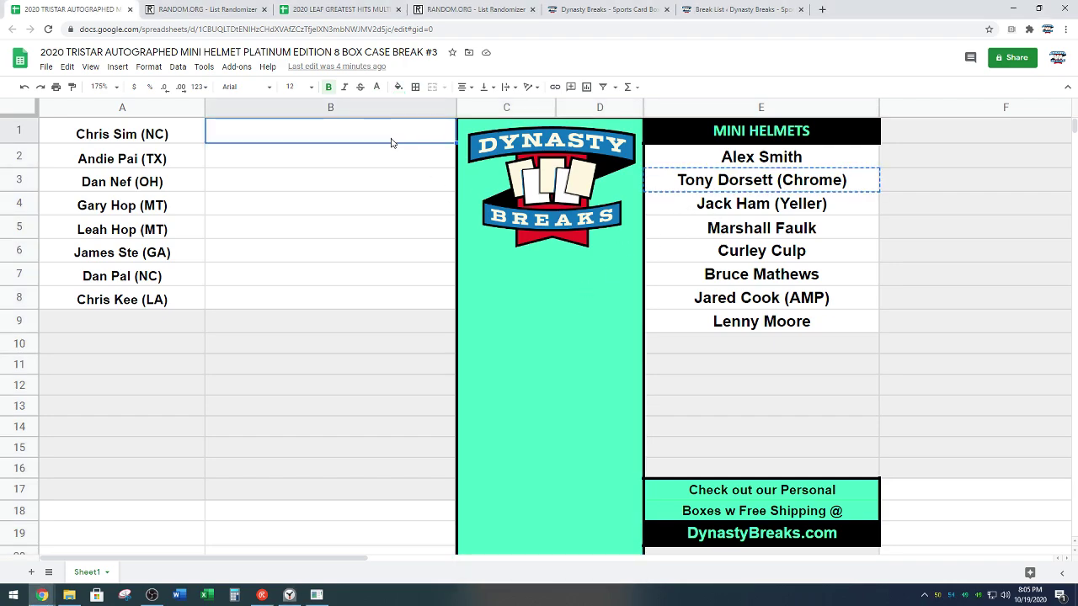
{"action": "type", "text": "Tony Dorsett (Chrome)"}
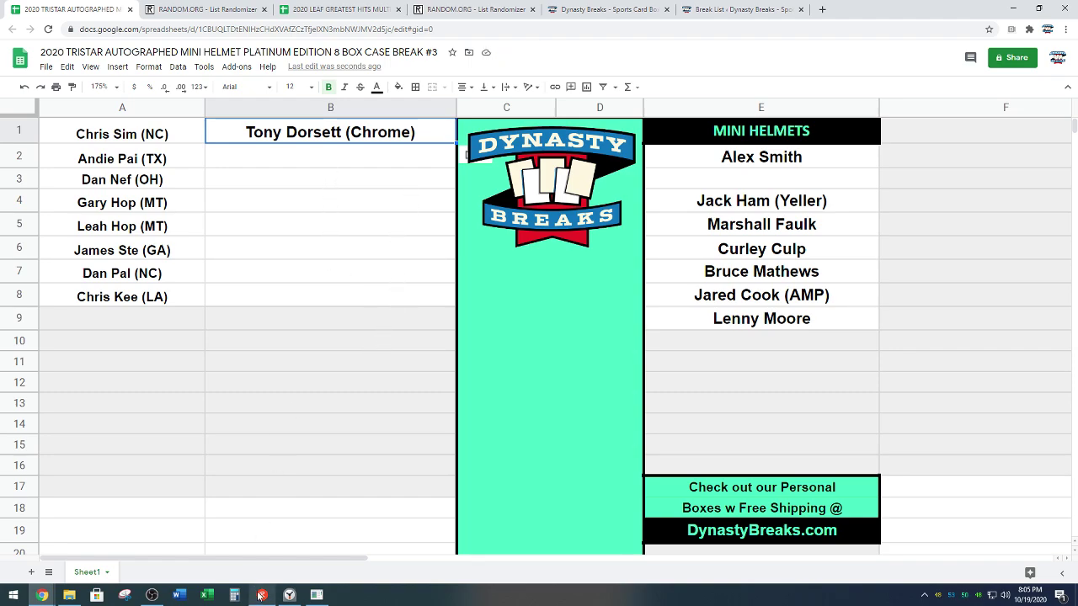
{"action": "left_click", "coordinate": [289, 594]}
{"action": "left_click", "coordinate": [494, 524]}
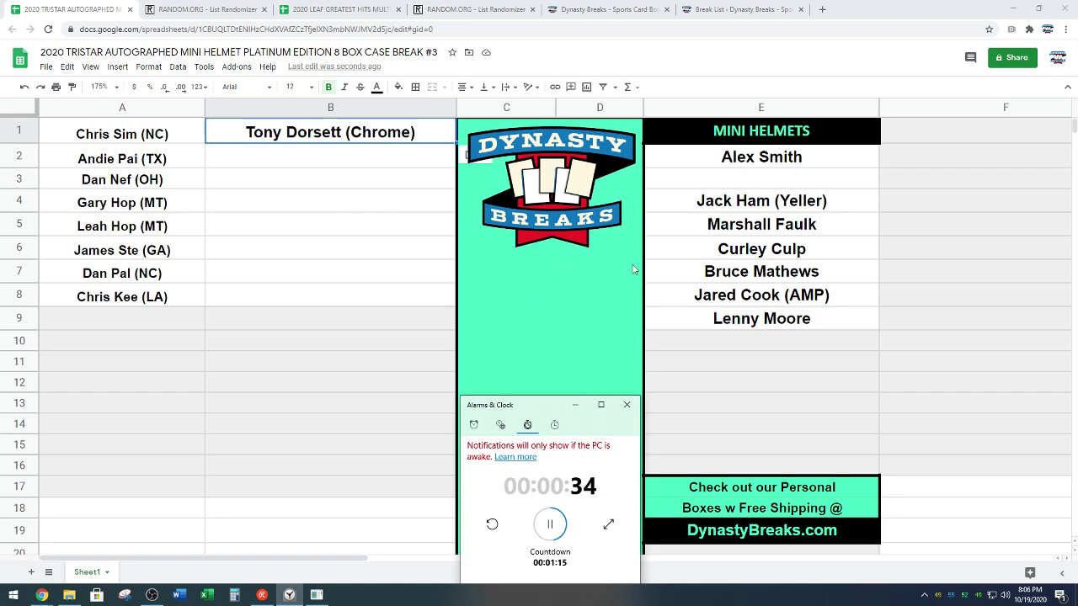
- Move Marshall Faulk from the mini helmets list to B2 beside the second participant and restart the countdown
{"action": "left_click", "coordinate": [759, 231]}
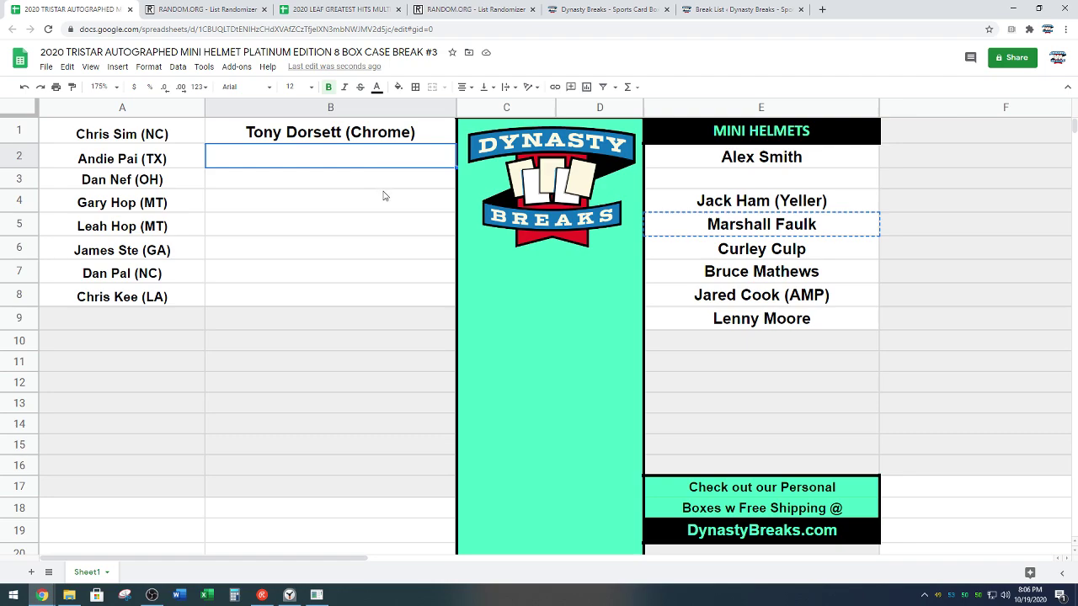
{"action": "type", "text": "Marshall Faulk"}
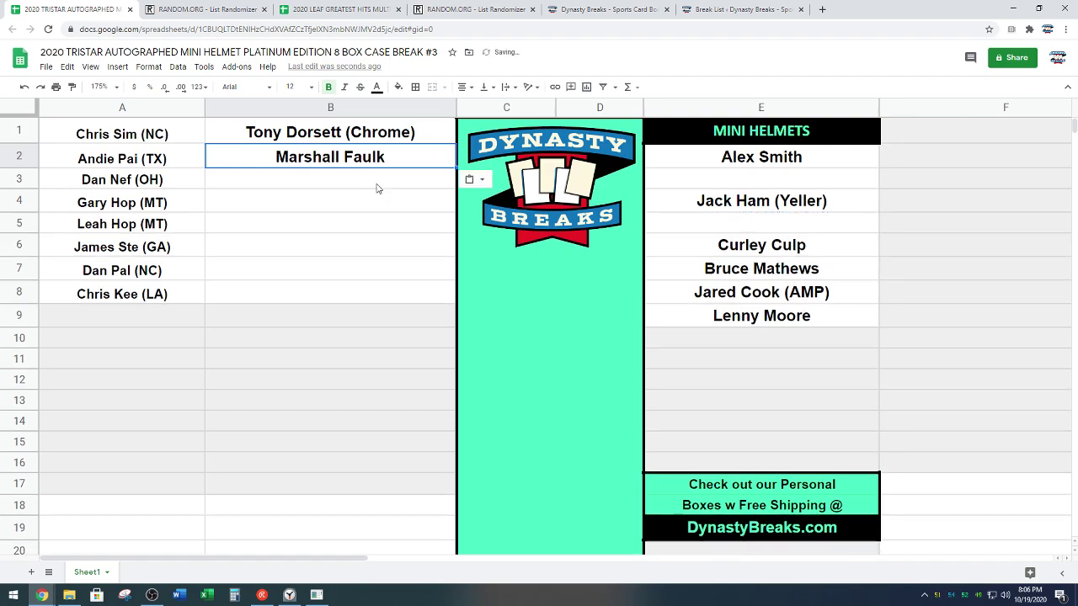
{"action": "left_click", "coordinate": [378, 188]}
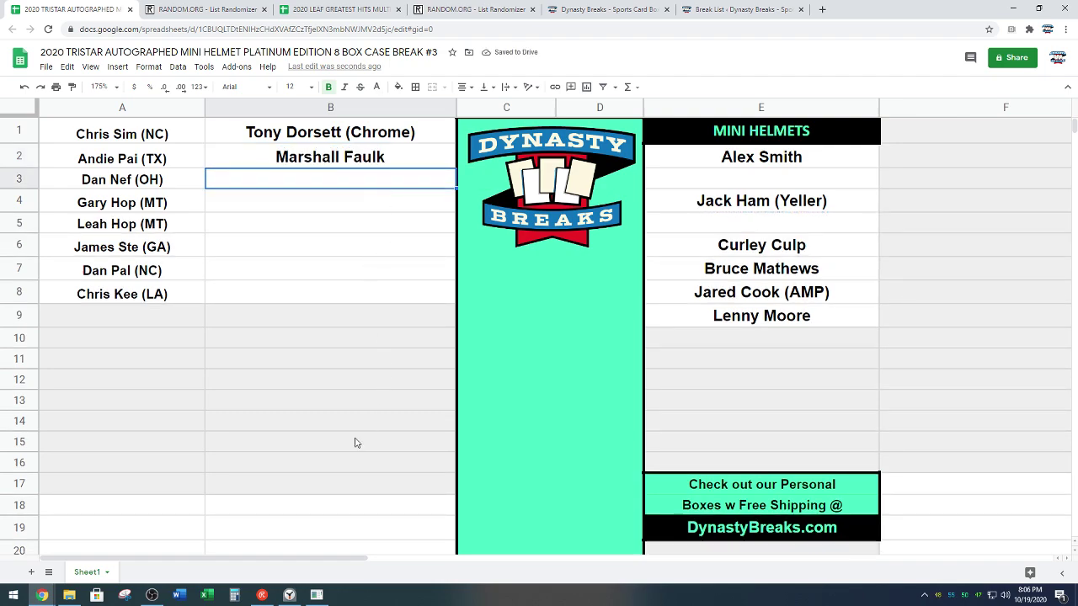
{"action": "left_click", "coordinate": [290, 593]}
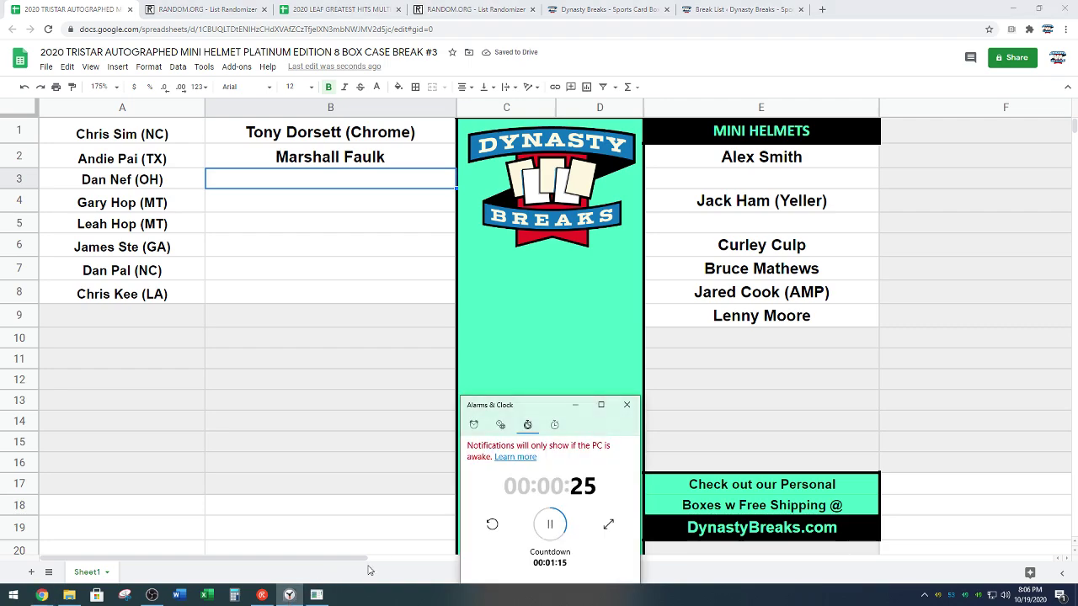
{"action": "left_click", "coordinate": [492, 526]}
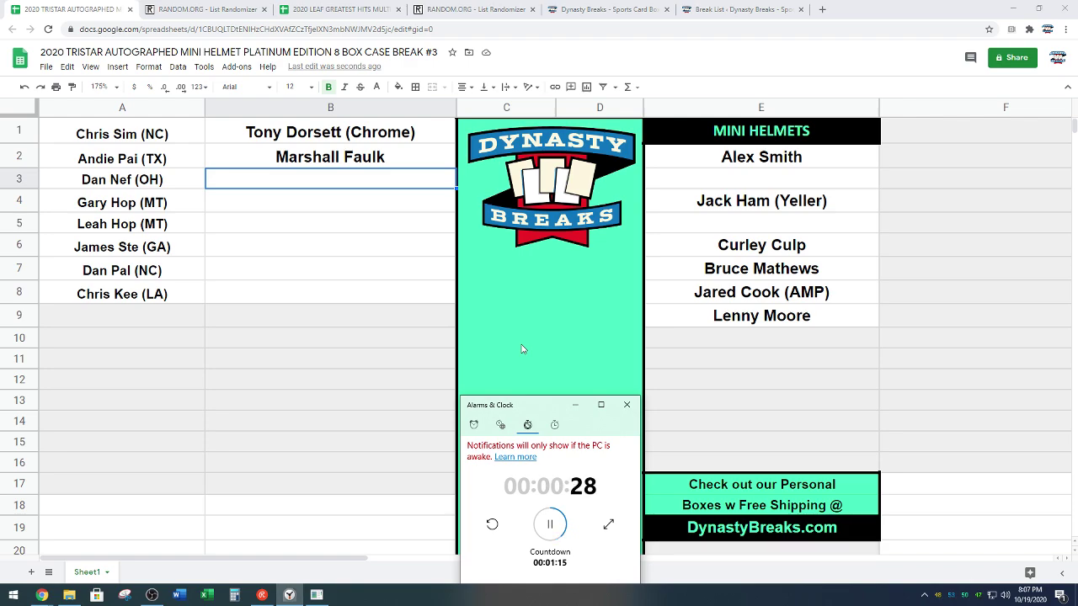
{"action": "left_click", "coordinate": [744, 164]}
{"action": "key", "text": "ctrl+c"}
{"action": "left_click", "coordinate": [348, 185]}
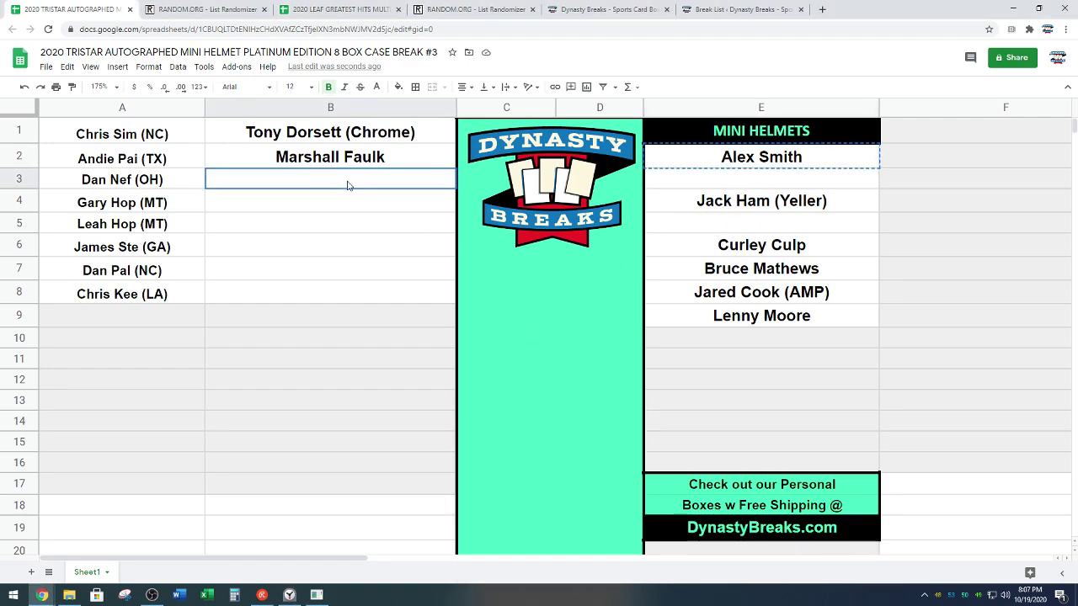
{"action": "key", "text": "ctrl+v"}
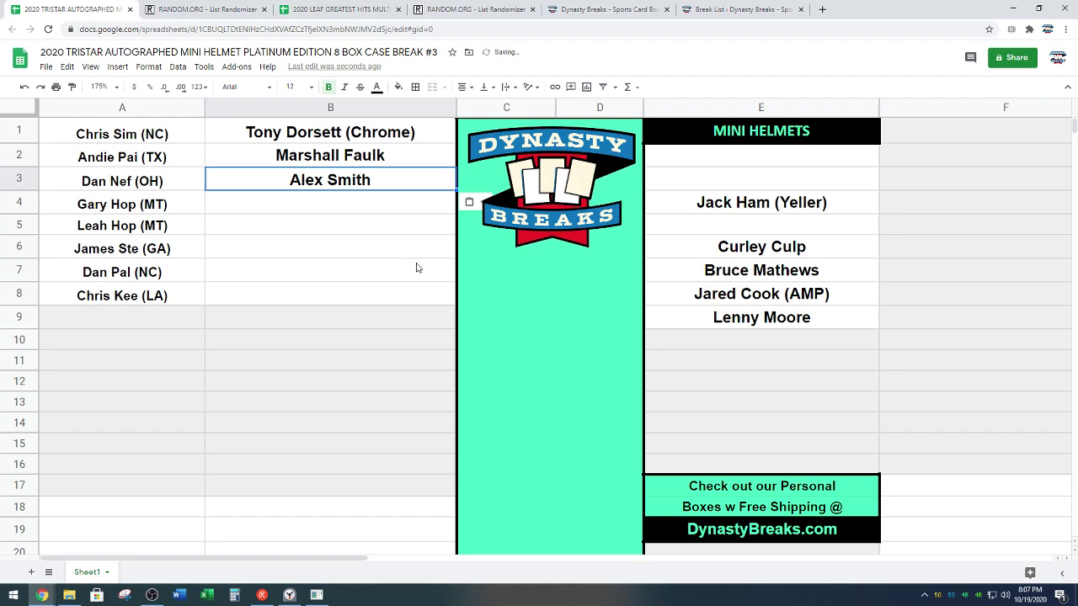
{"action": "left_click", "coordinate": [289, 595]}
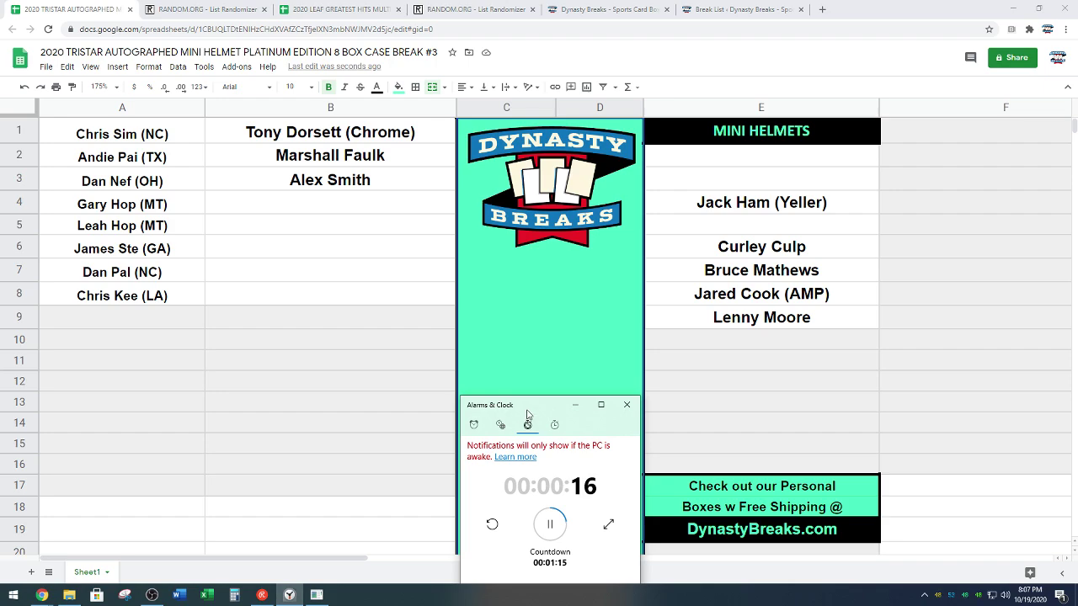
{"action": "left_click", "coordinate": [493, 525]}
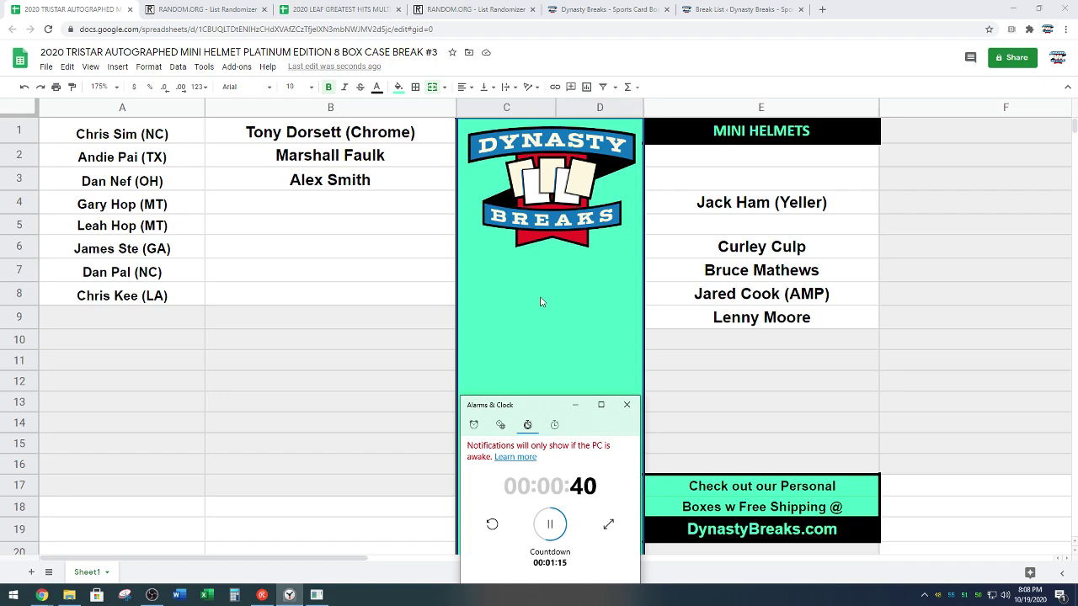
- Move Jared Cook (AMP) from the mini helmets list to B4 beside the fourth participant and restart the countdown
{"action": "left_click", "coordinate": [745, 300]}
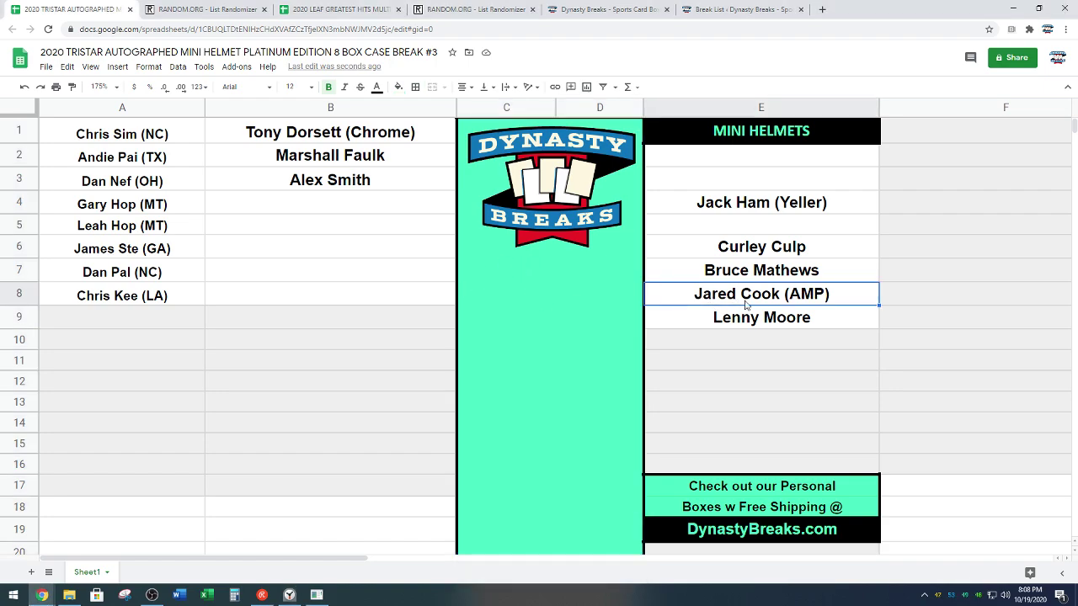
{"action": "key", "text": "ctrl+c"}
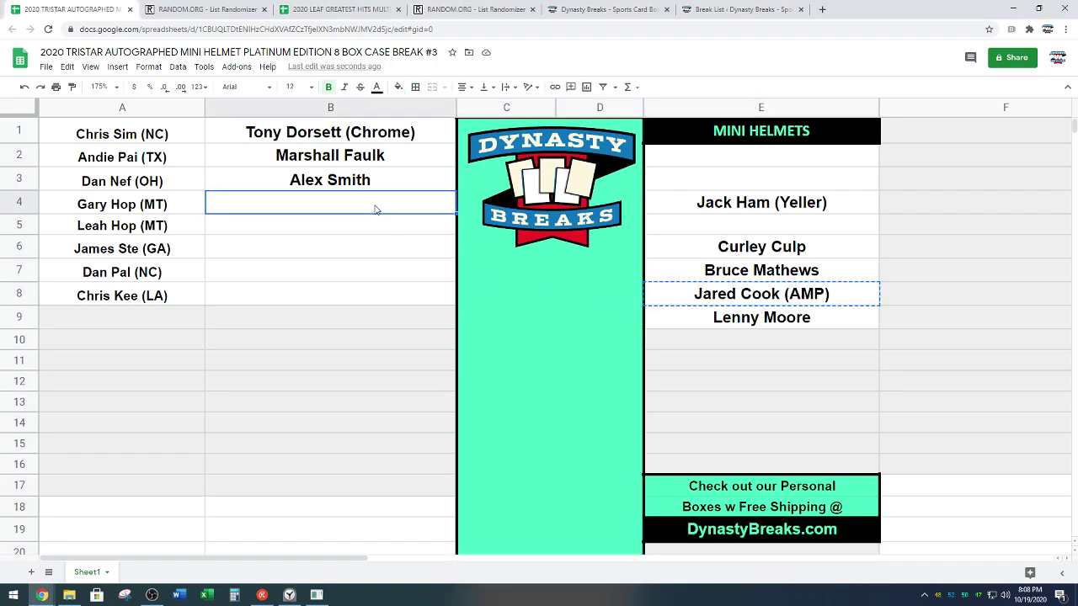
{"action": "left_click", "coordinate": [378, 214]}
{"action": "key", "text": "ctrl+v"}
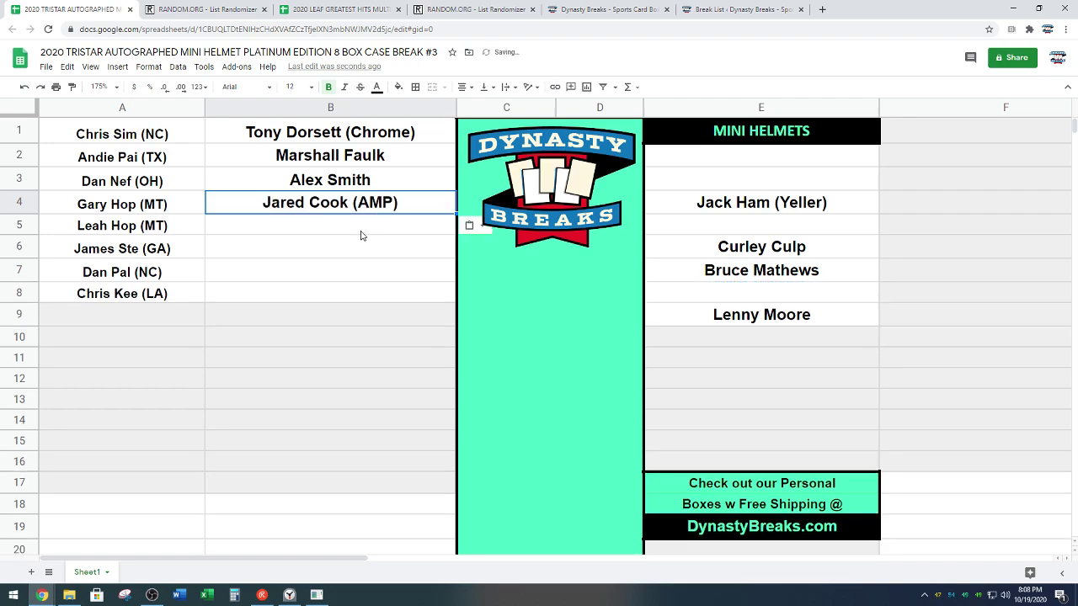
{"action": "left_click", "coordinate": [360, 233]}
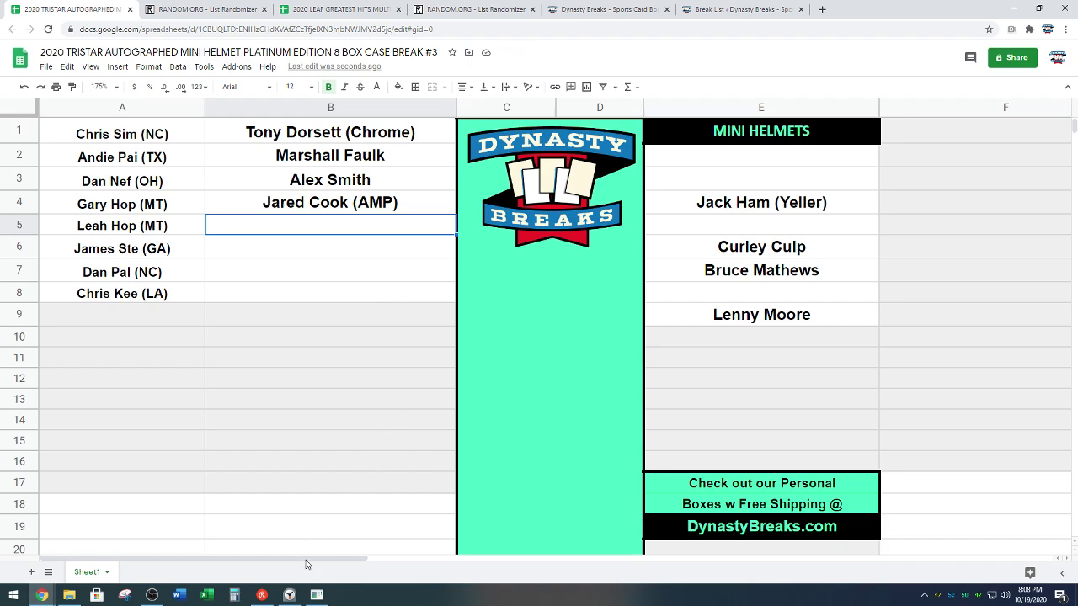
{"action": "left_click", "coordinate": [289, 594]}
{"action": "left_click", "coordinate": [492, 523]}
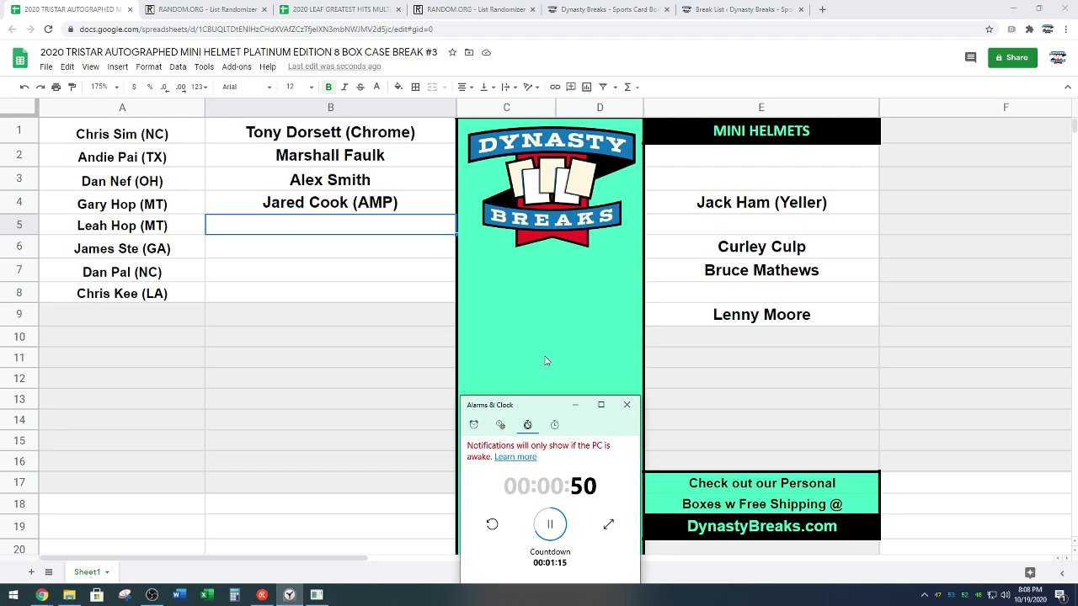
- Move Jack Ham (Yeller) from the mini helmets list to B5 beside the fifth participant and restart the countdown
{"action": "left_click", "coordinate": [744, 203]}
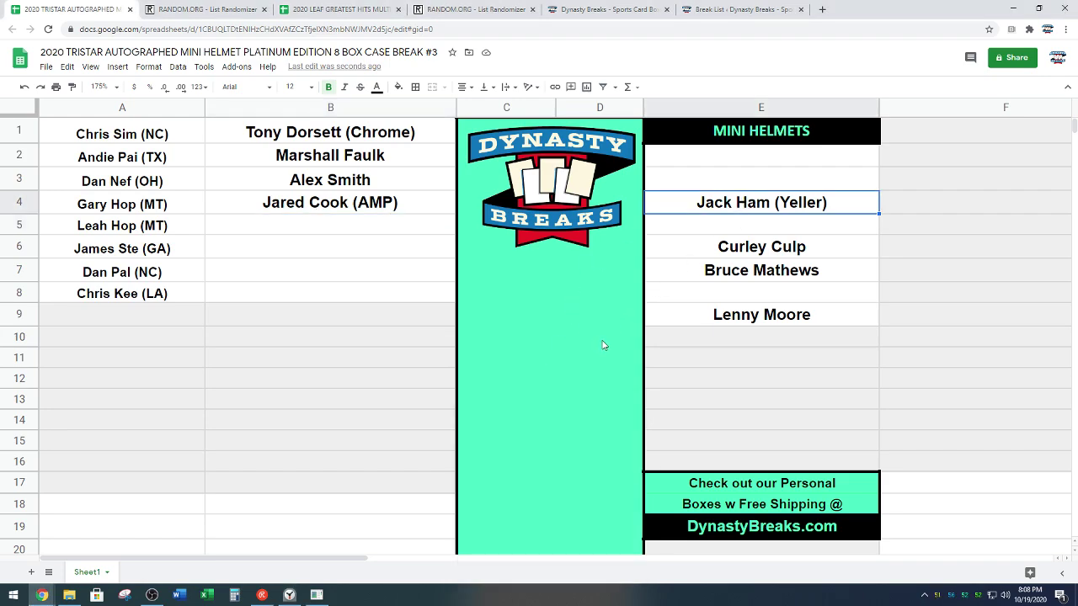
{"action": "key", "text": "ctrl+c"}
{"action": "left_click", "coordinate": [286, 233]}
{"action": "key", "text": "ctrl+v"}
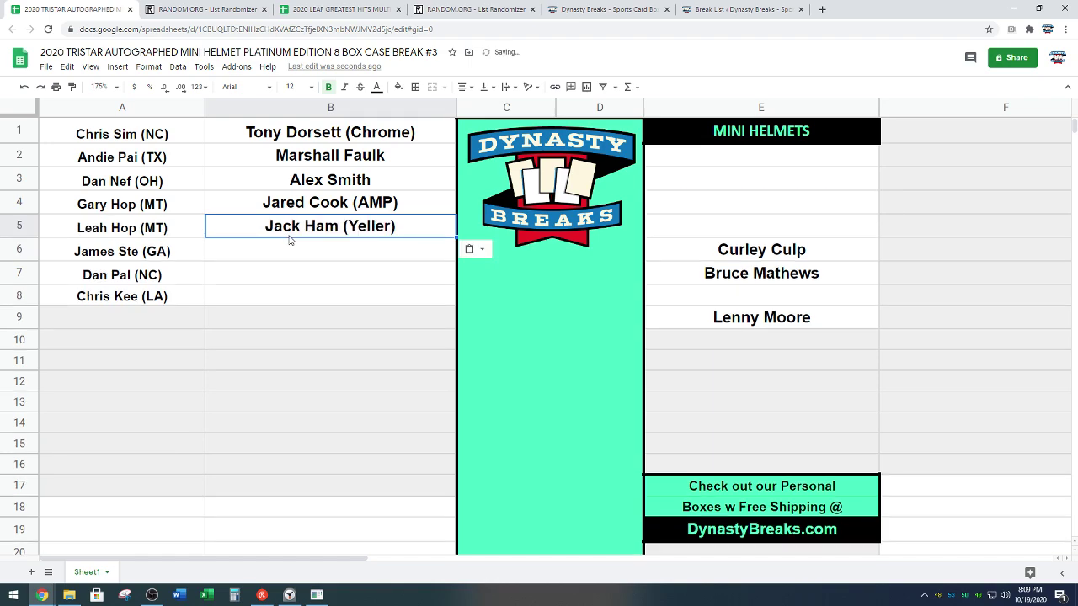
{"action": "left_click", "coordinate": [306, 260]}
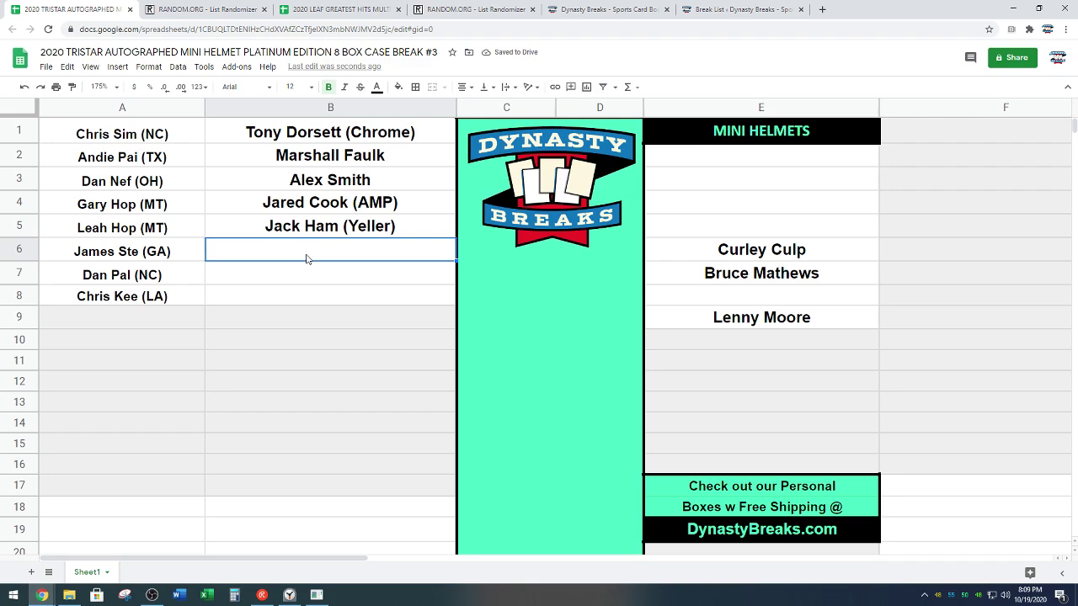
{"action": "left_click", "coordinate": [289, 594]}
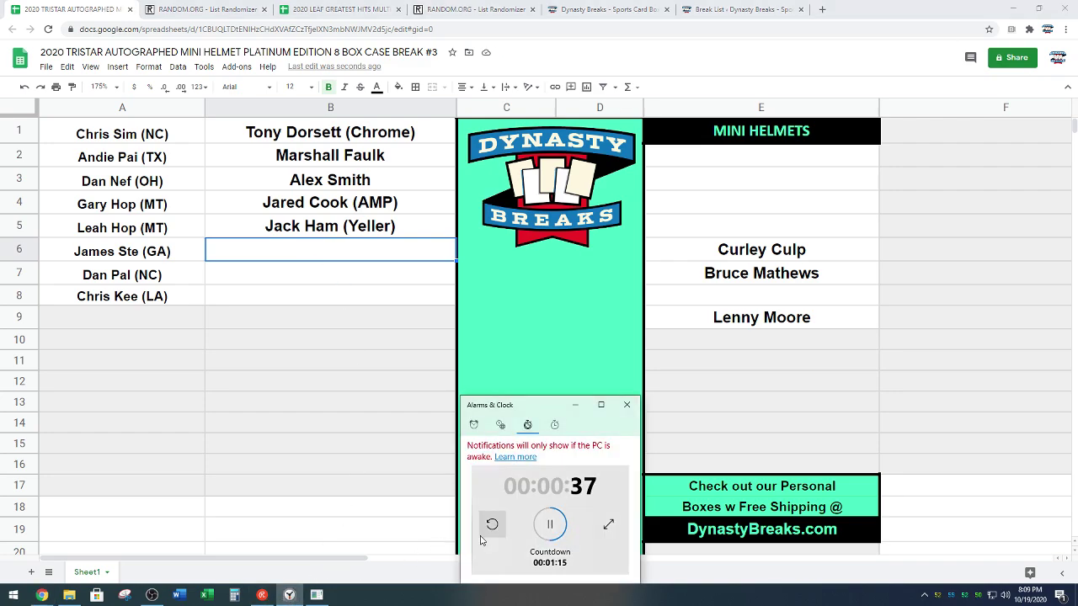
{"action": "left_click", "coordinate": [492, 523]}
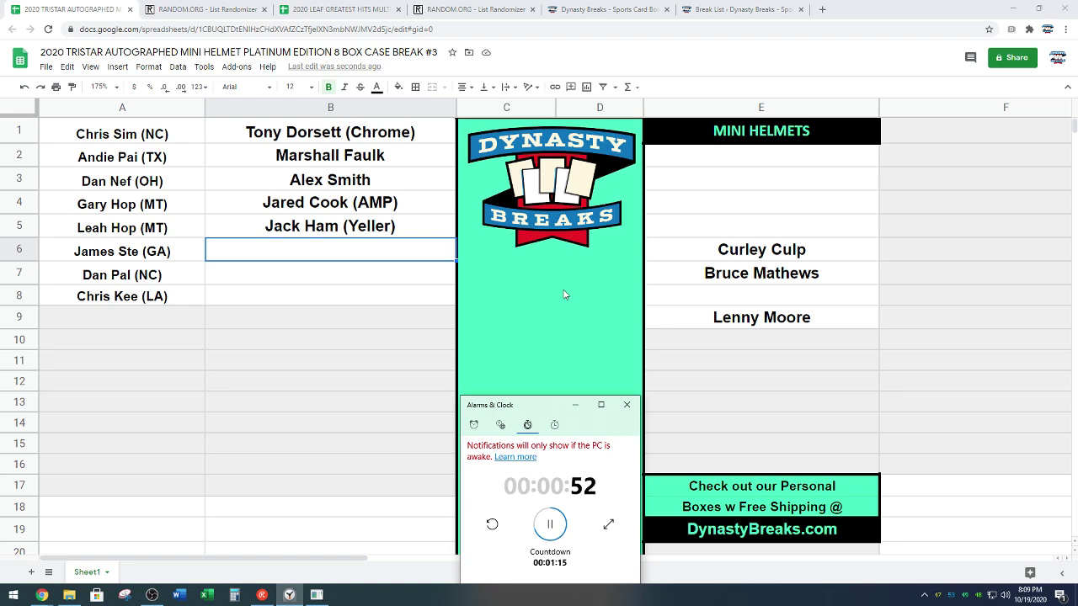
- Move Bruce Mathews from the mini helmets list to B6 beside the sixth participant and restart the countdown
{"action": "left_click", "coordinate": [693, 281]}
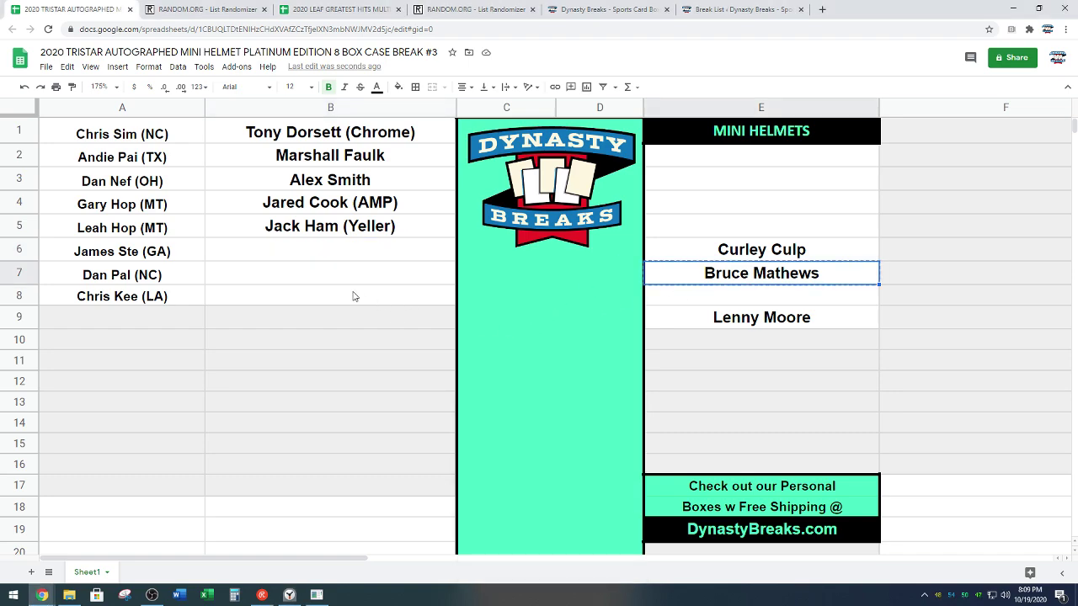
{"action": "left_click", "coordinate": [337, 250]}
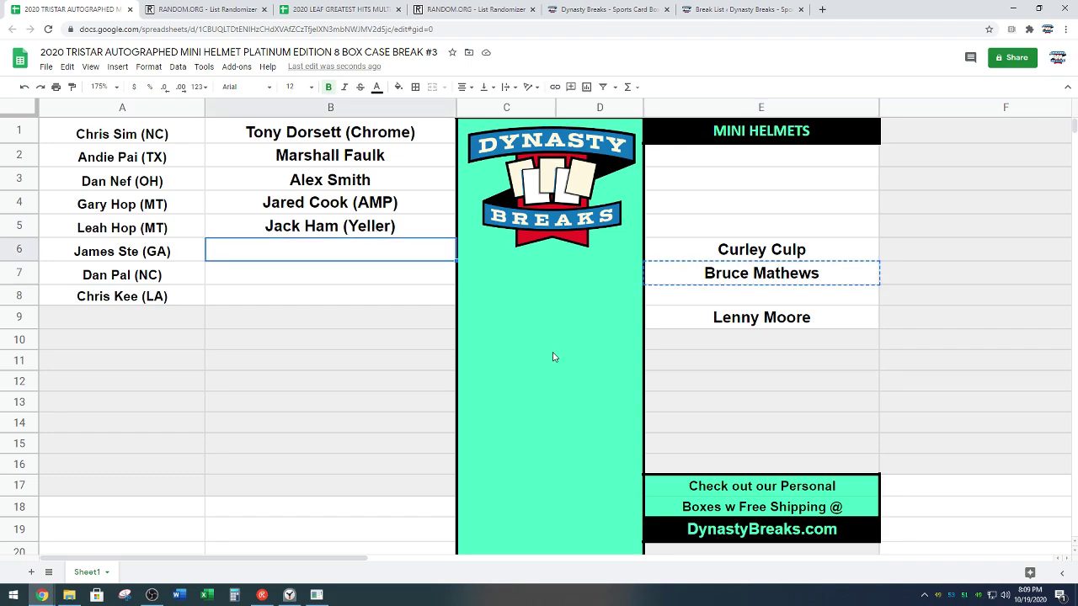
{"action": "key", "text": "ctrl+v"}
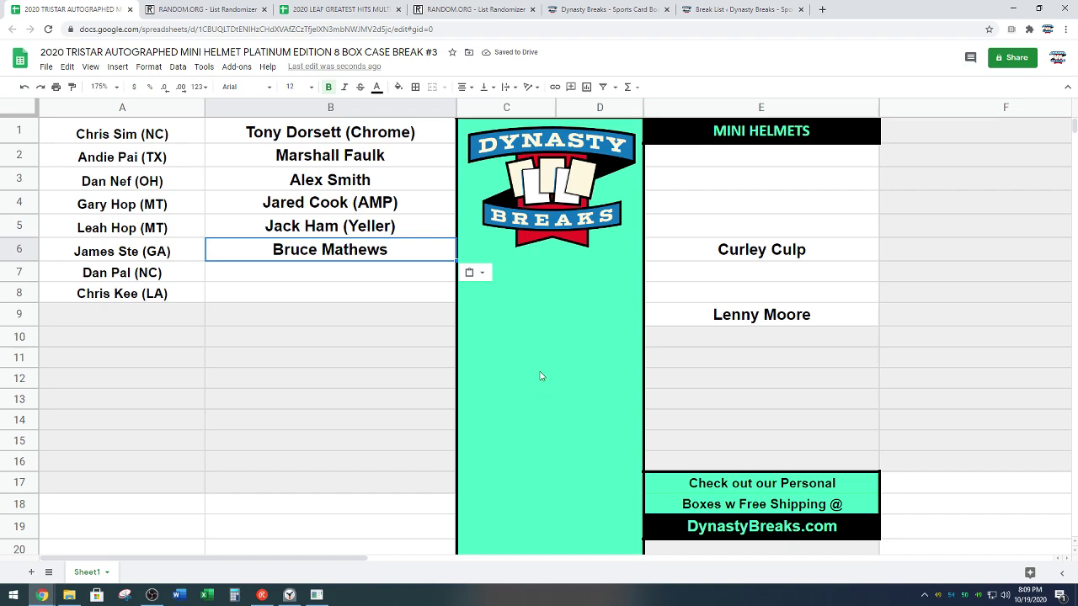
{"action": "left_click", "coordinate": [391, 275]}
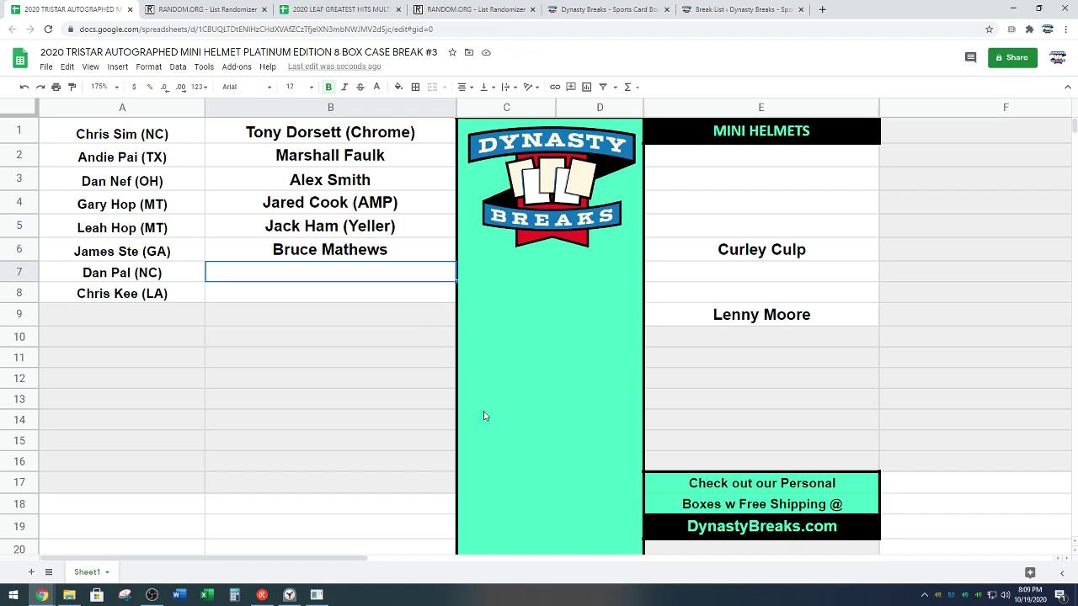
{"action": "left_click", "coordinate": [264, 596]}
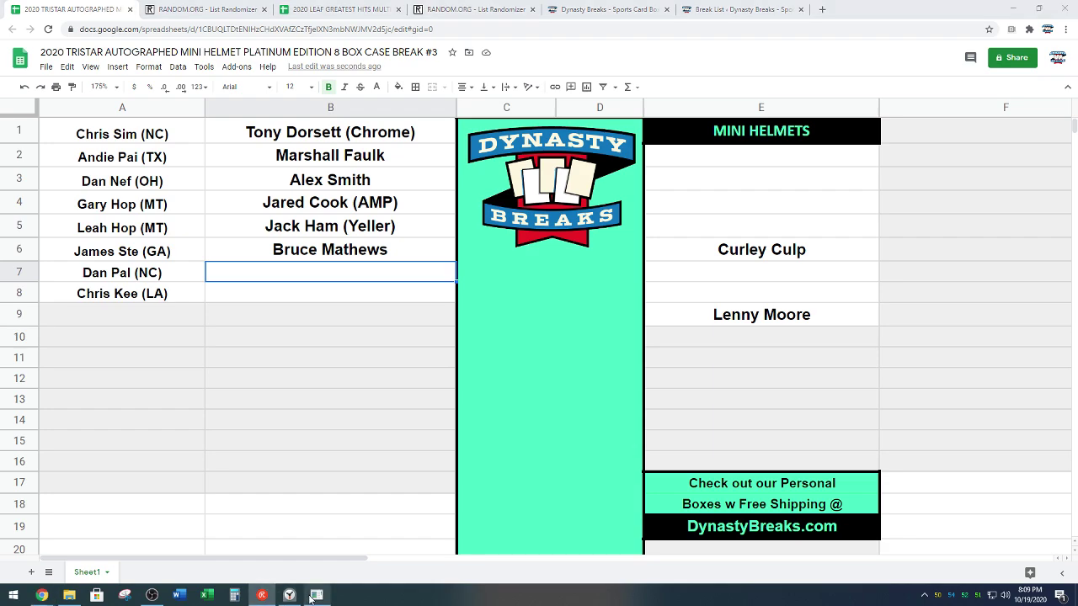
{"action": "left_click", "coordinate": [290, 595]}
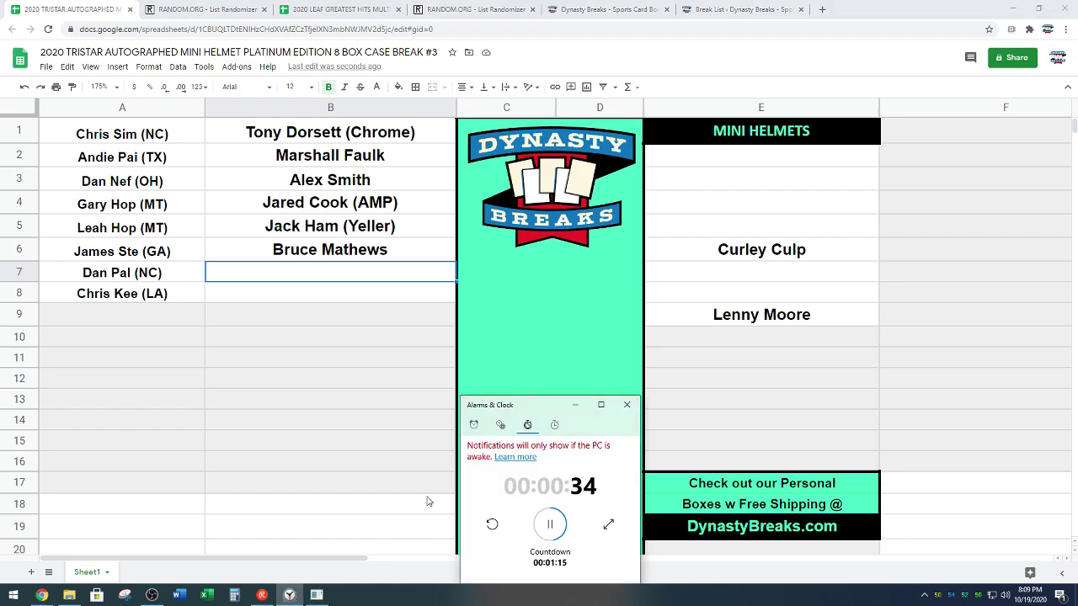
{"action": "left_click", "coordinate": [491, 524]}
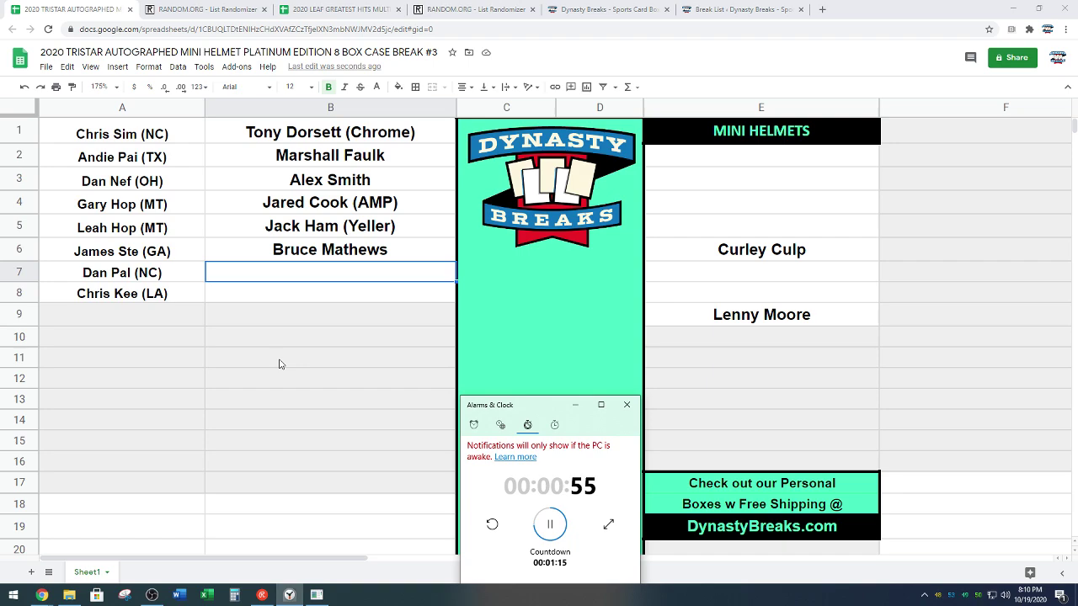
- Move Lenny Moore from the mini helmets list to B7 beside the seventh participant
{"action": "left_click", "coordinate": [750, 318]}
{"action": "key", "text": "ctrl+c"}
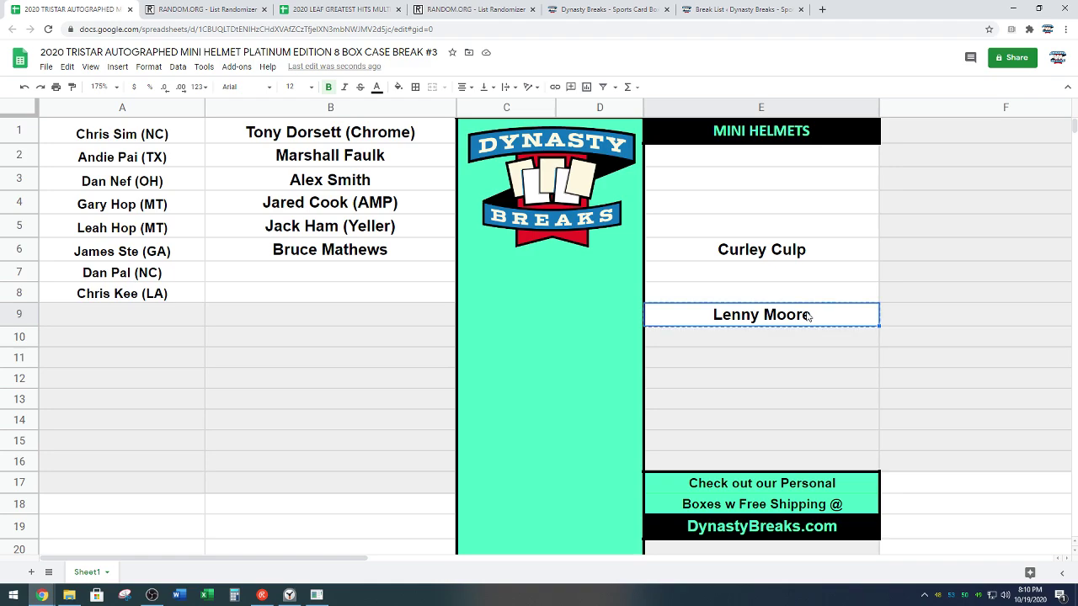
{"action": "left_click", "coordinate": [341, 278]}
{"action": "key", "text": "ctrl+v"}
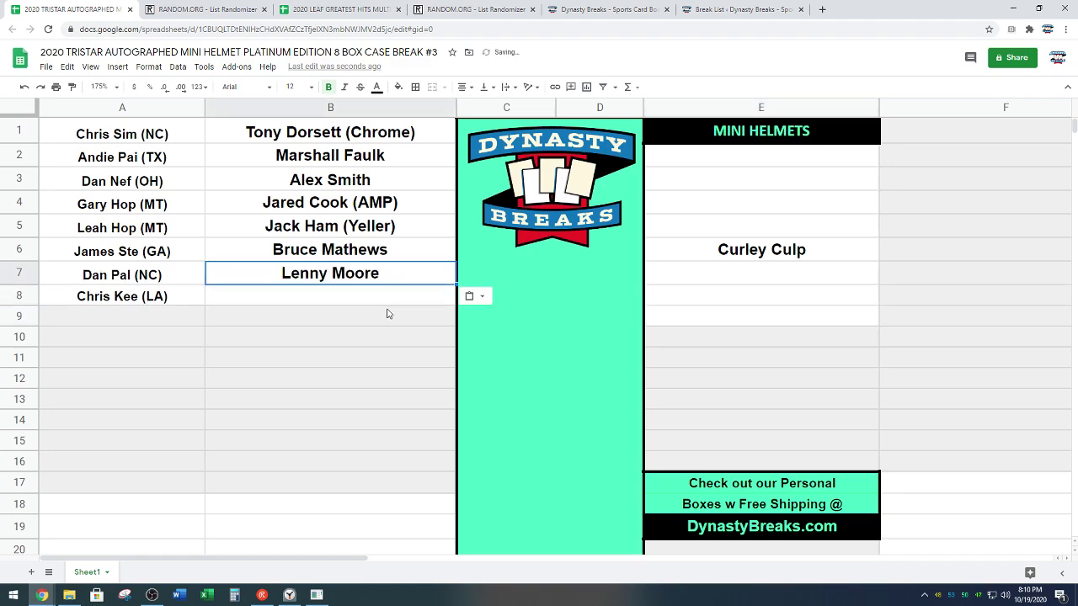
- Move the last remaining helmet, Curley Culp, from the mini helmets list to B8 beside the eighth participant
{"action": "left_click", "coordinate": [725, 254]}
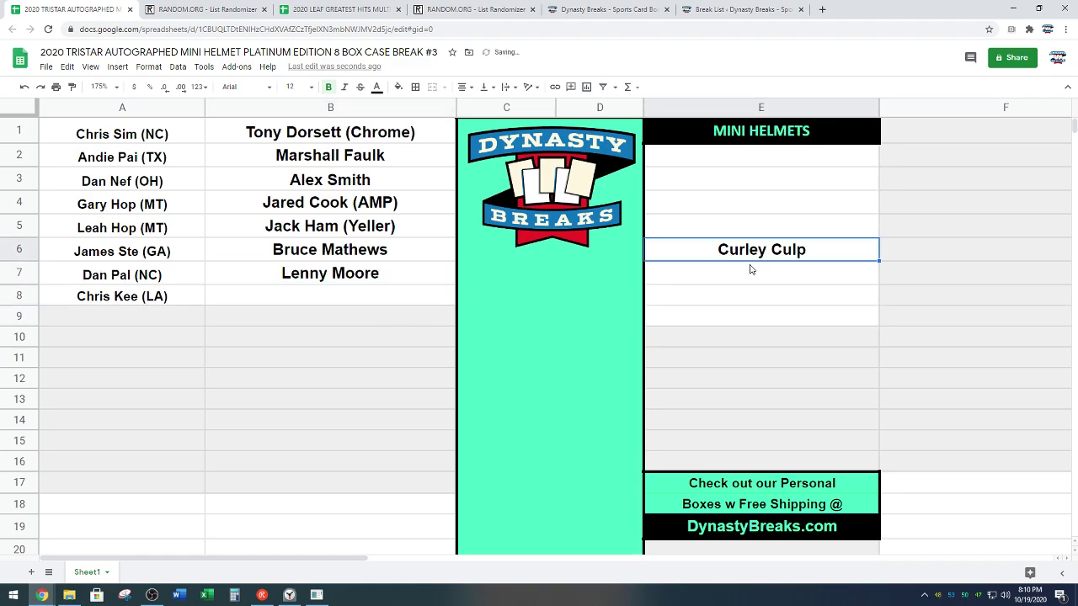
{"action": "key", "text": "ctrl+c"}
{"action": "left_click", "coordinate": [371, 300]}
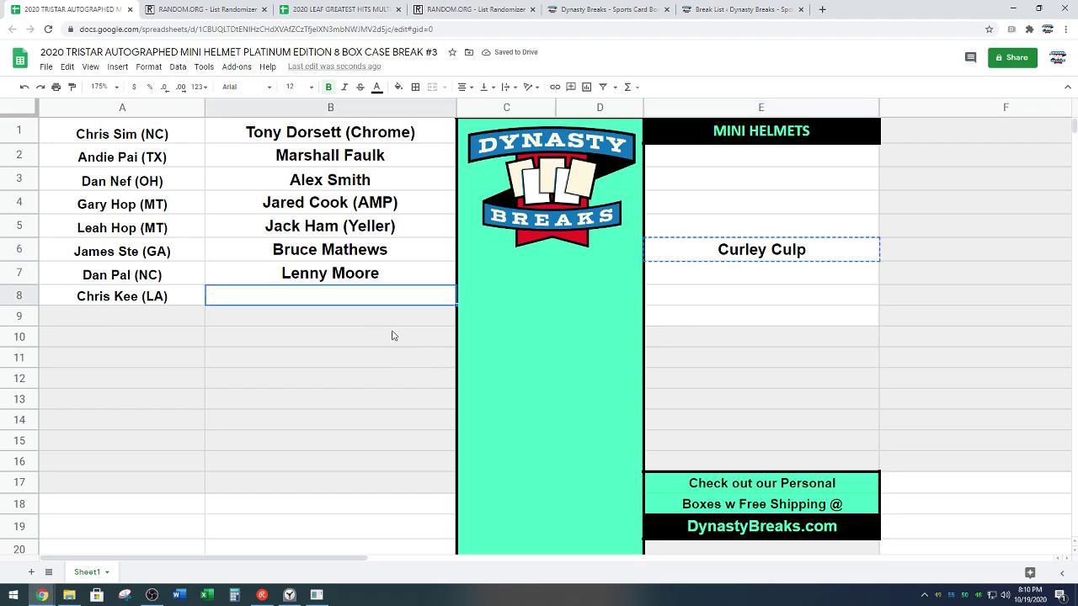
{"action": "key", "text": "ctrl+v"}
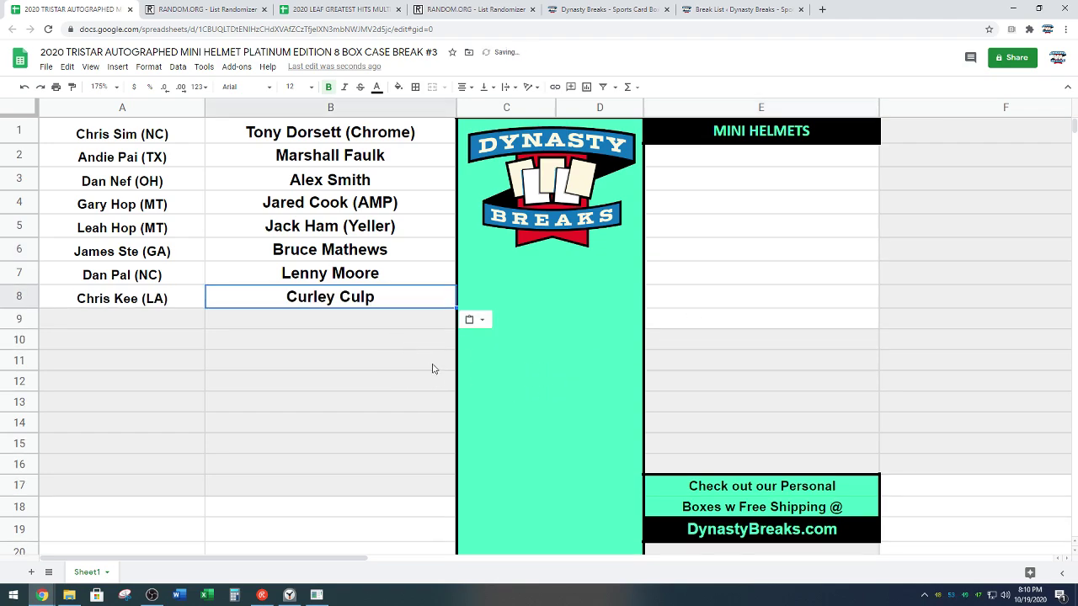
{"action": "left_click", "coordinate": [503, 451]}
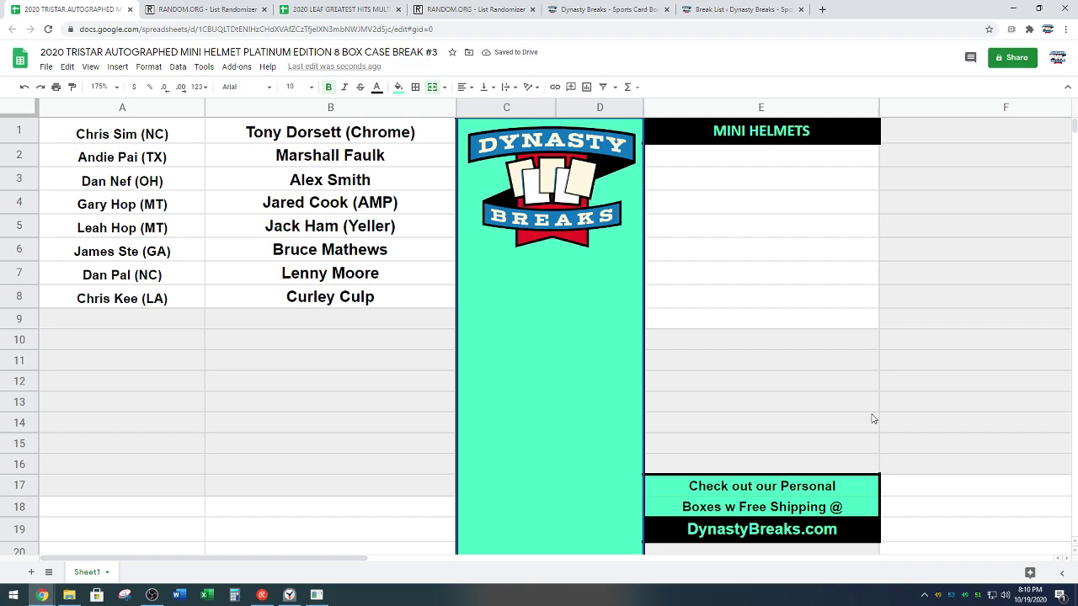